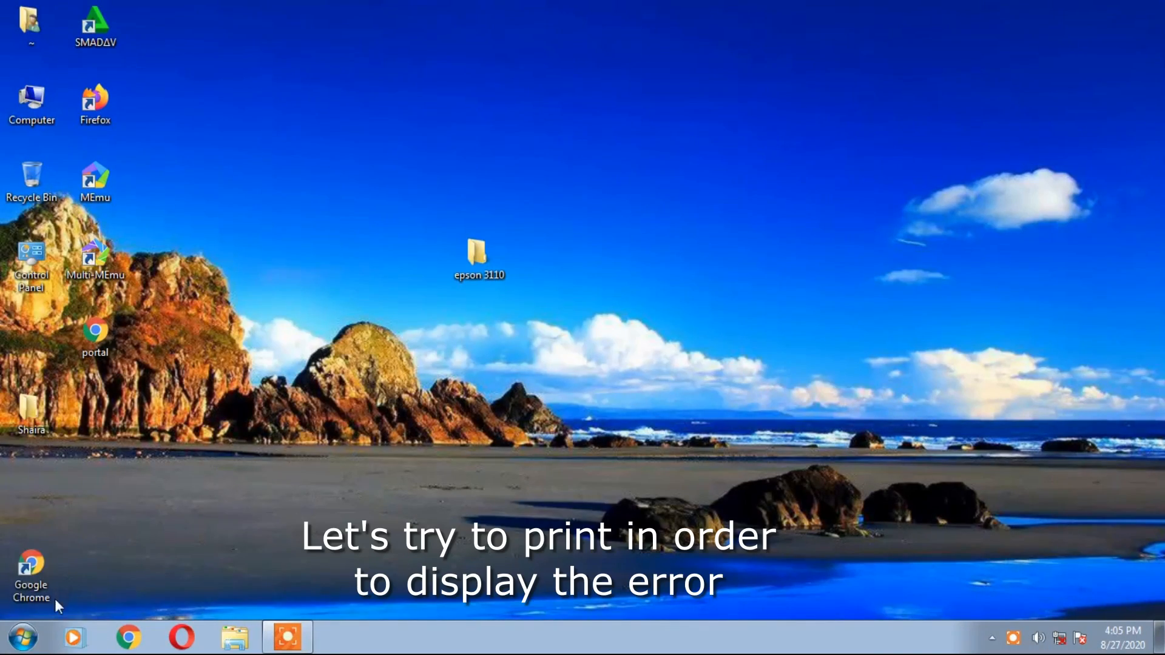
Open the Windows 7 Start menu.
left_click(23, 637)
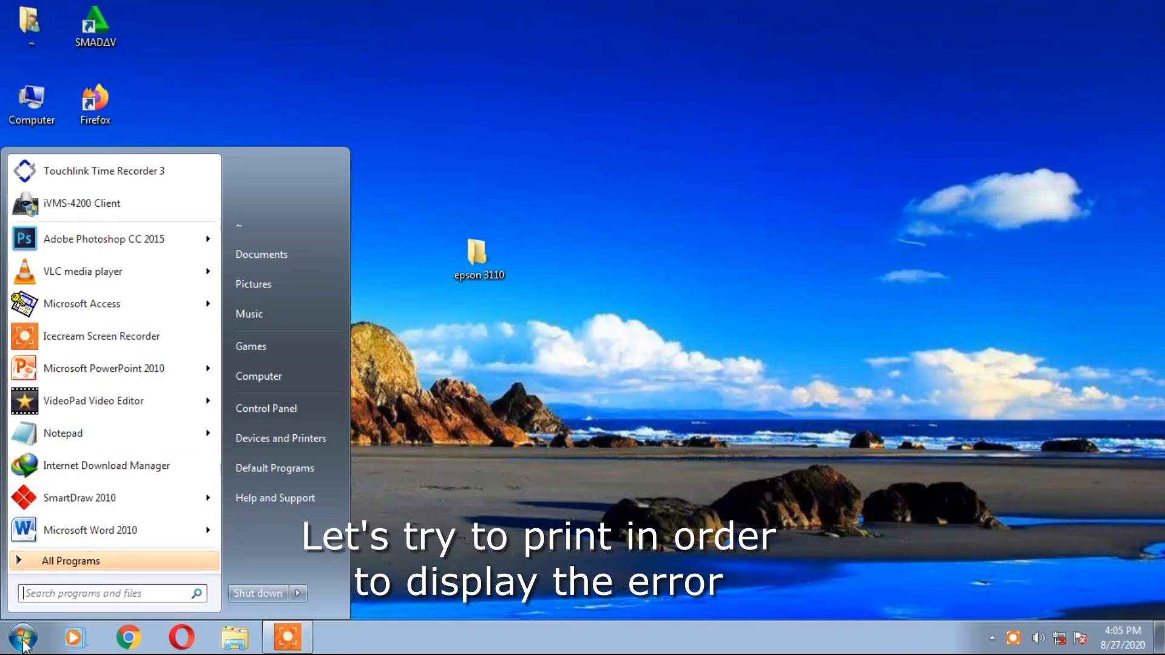
Print a test page on the EPSON L3110 Series from its printer properties.
left_click(275, 438)
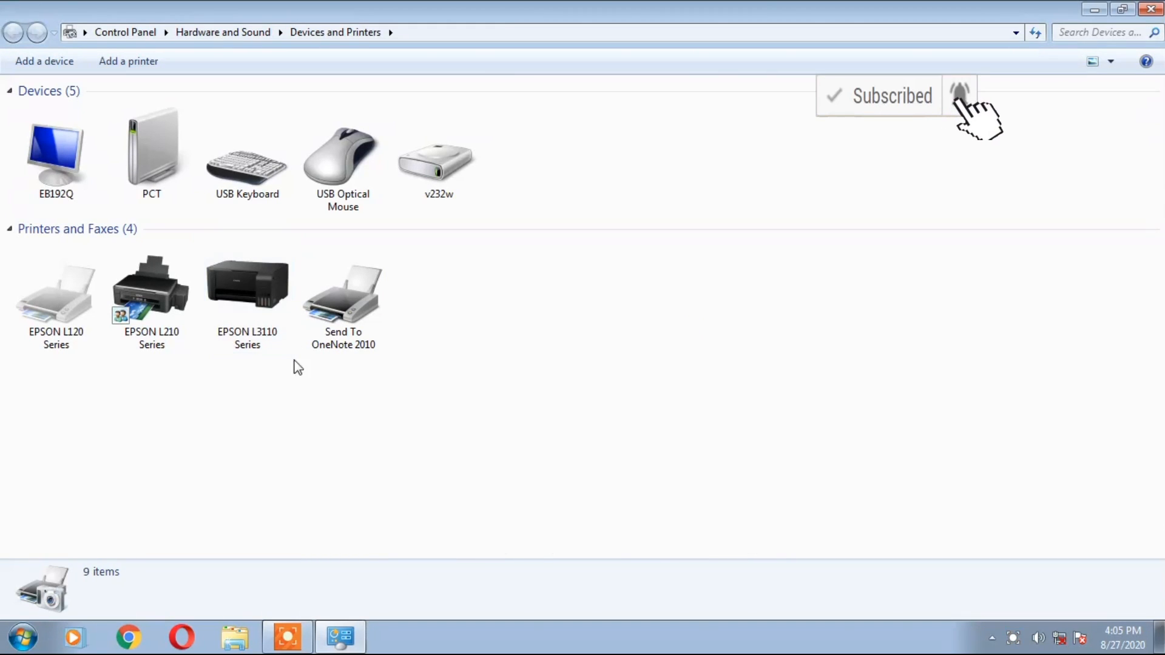
left_click(253, 290)
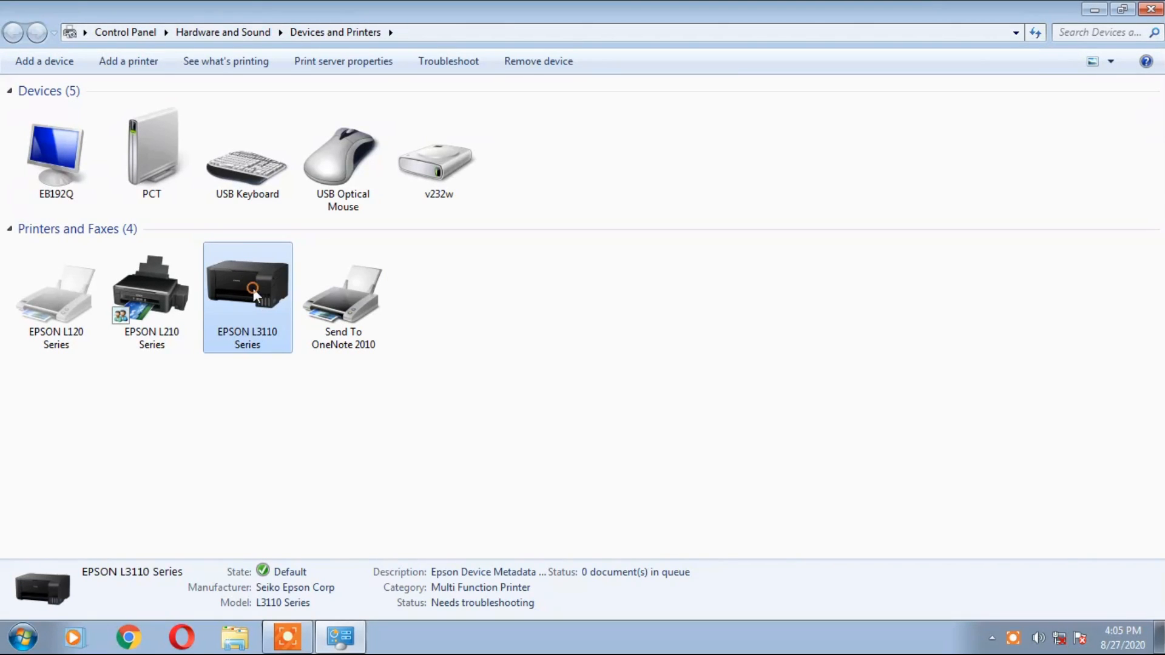
right_click(253, 287)
left_click(348, 401)
left_click(677, 554)
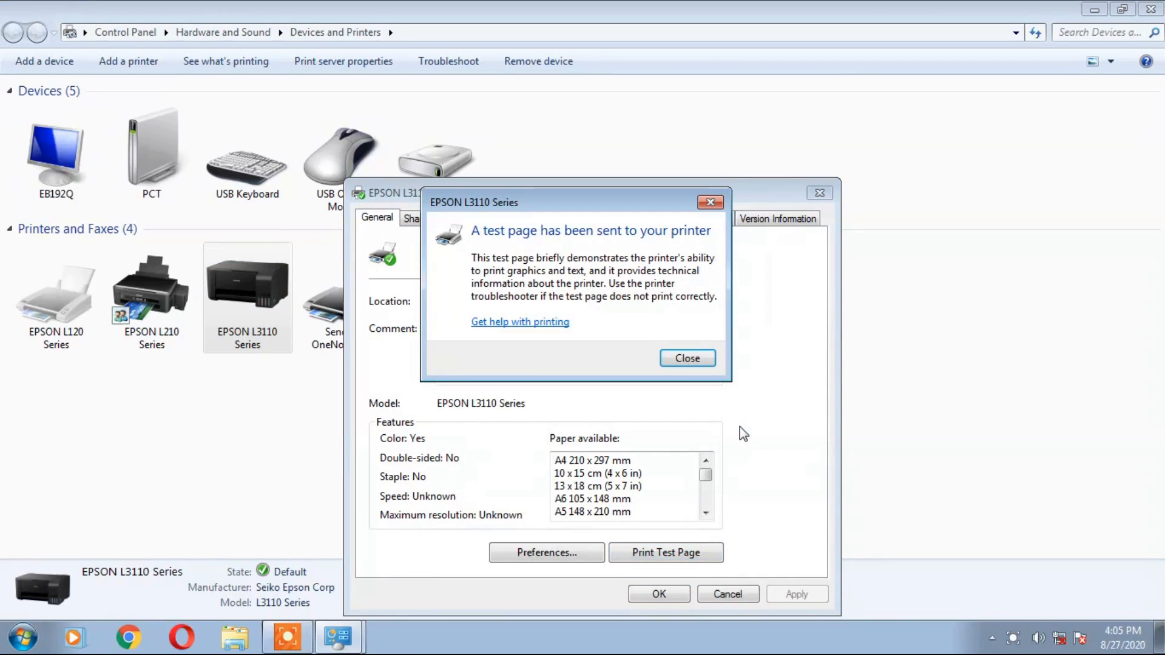
left_click(702, 366)
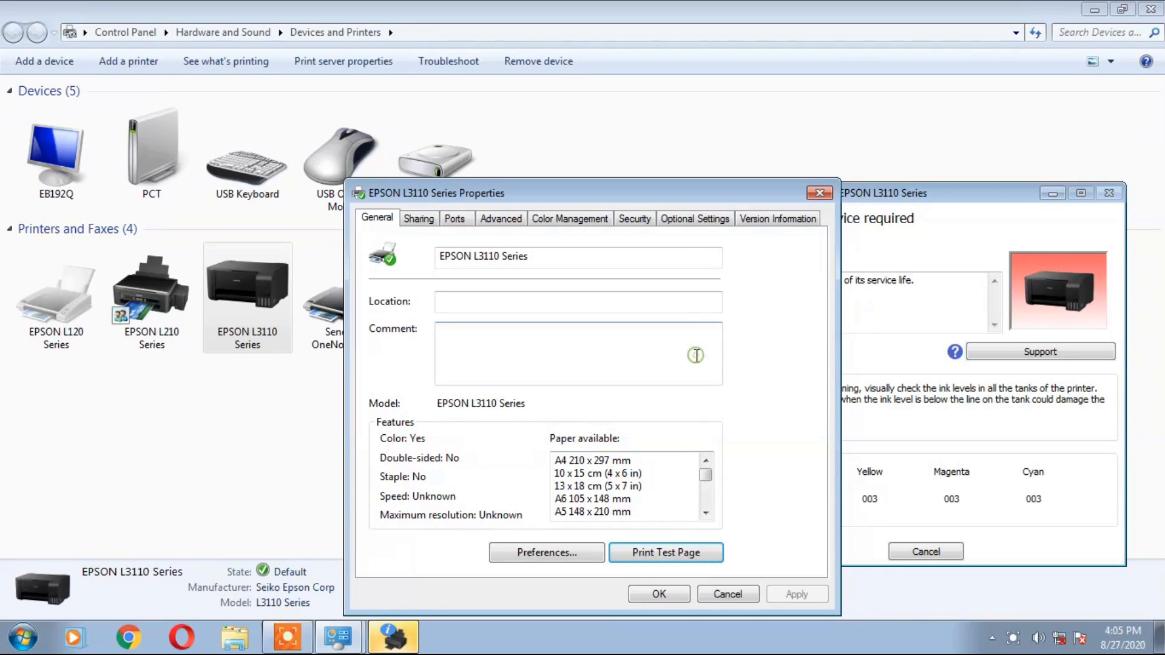
Close printer properties and Devices and Printers, keeping the Service required Status Monitor visible.
left_click_drag(692, 193, 460, 173)
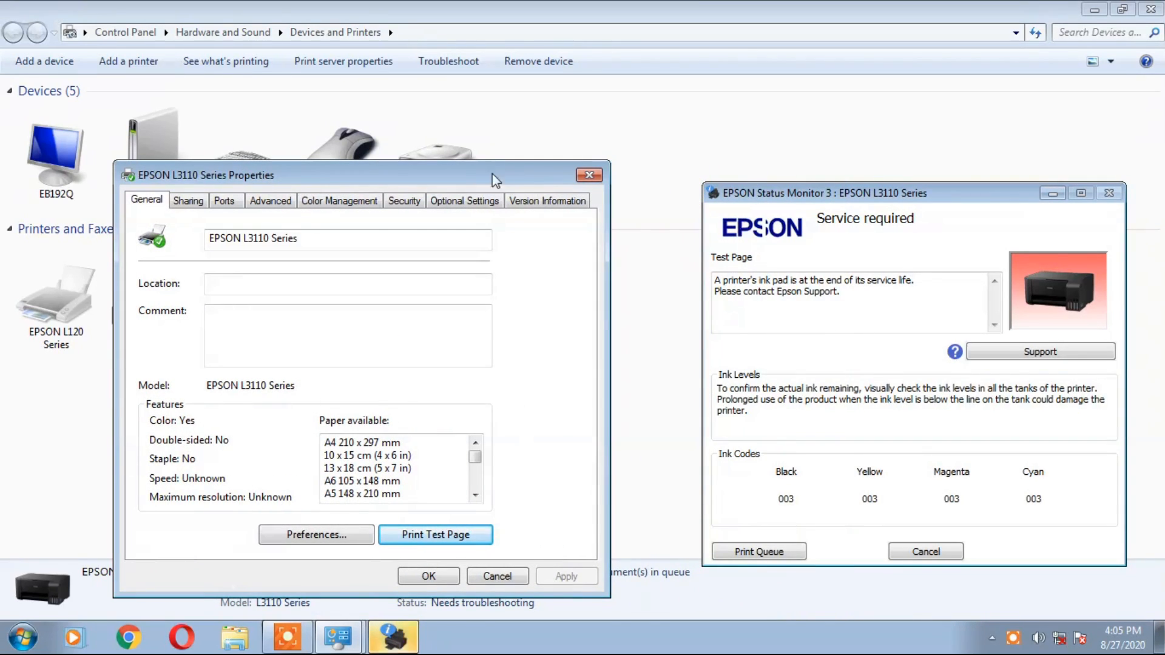
left_click(446, 579)
left_click_drag(910, 197, 612, 138)
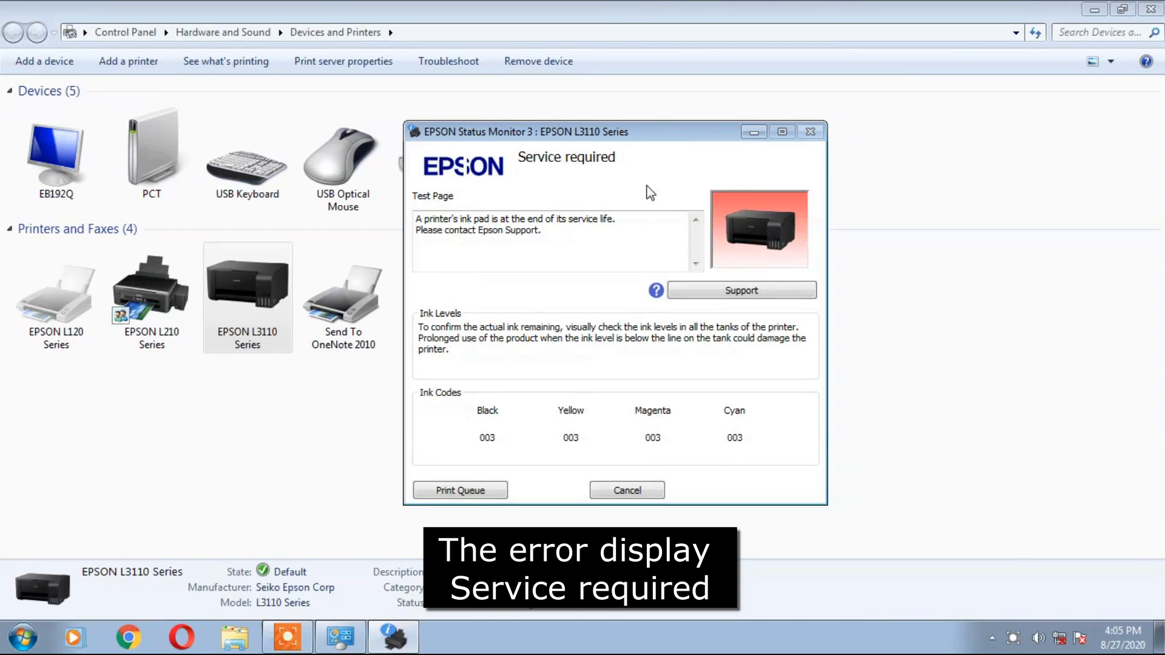
left_click(1150, 9)
left_click_drag(669, 135, 645, 135)
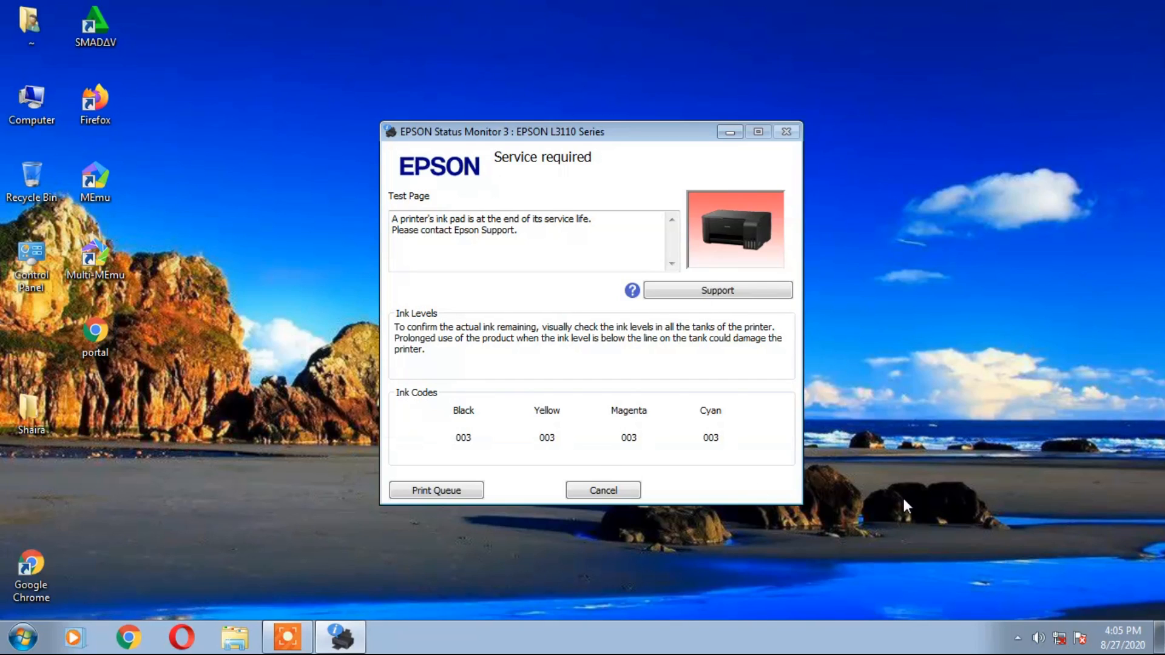
Cancel the failed print job, close Status Monitor, and open the desktop epson 3110 folder.
left_click(613, 494)
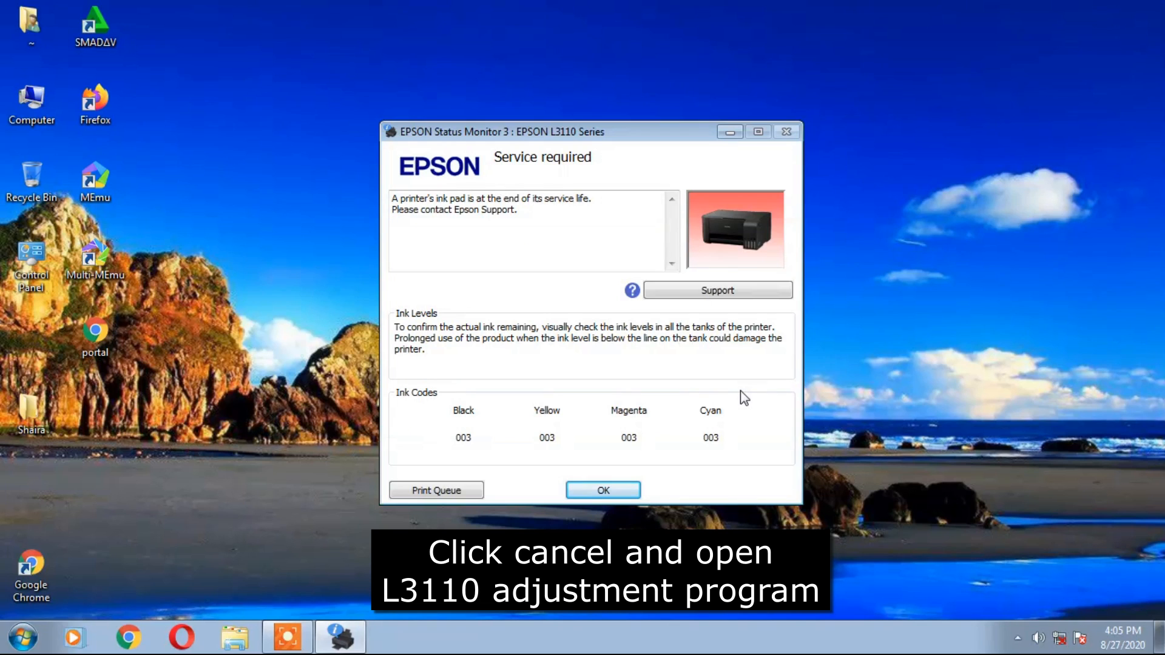
left_click(603, 487)
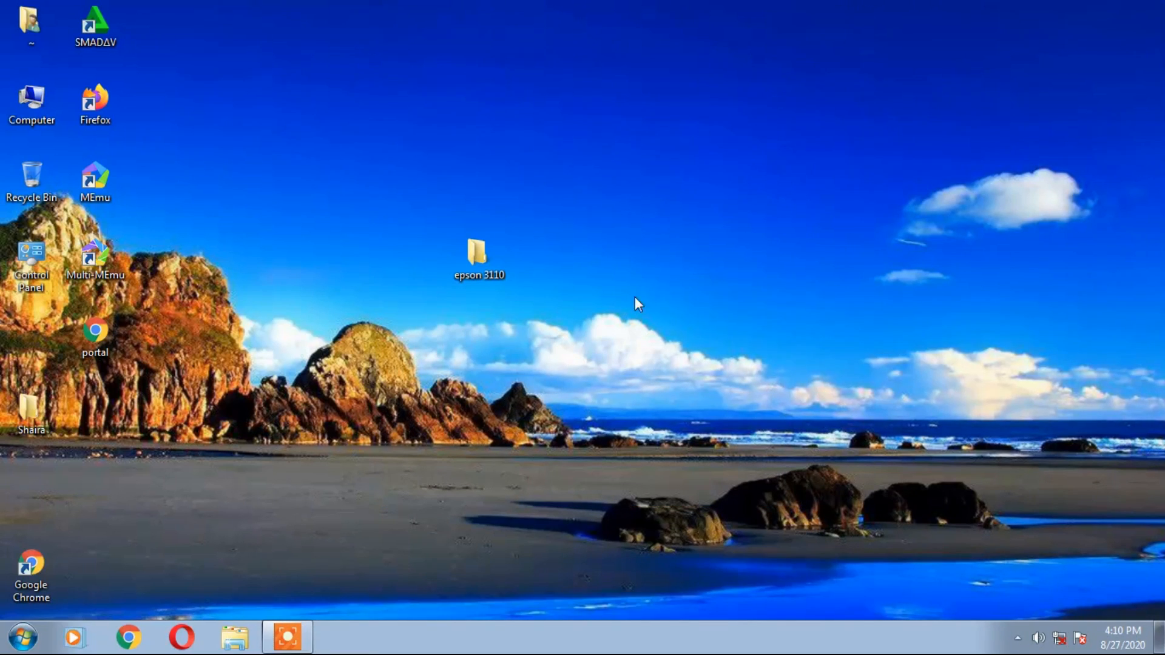
left_click(487, 276)
double_click(478, 267)
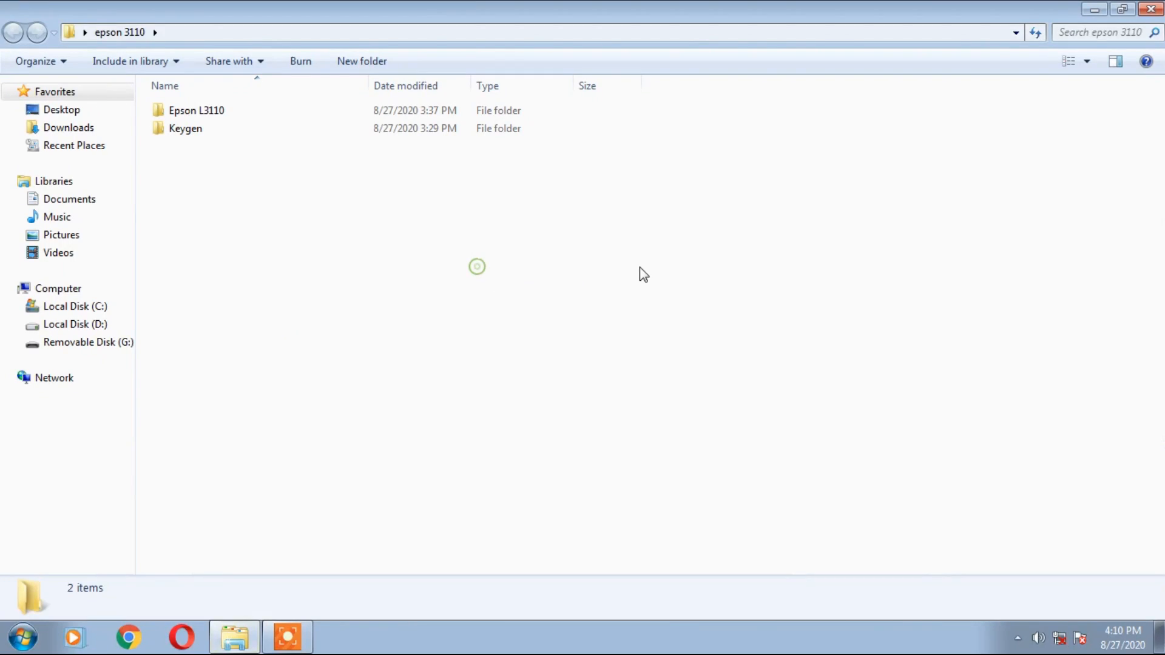
Run Adjprog as administrator from Epson L3110\Epson L3110 and acknowledge its registration message.
double_click(203, 112)
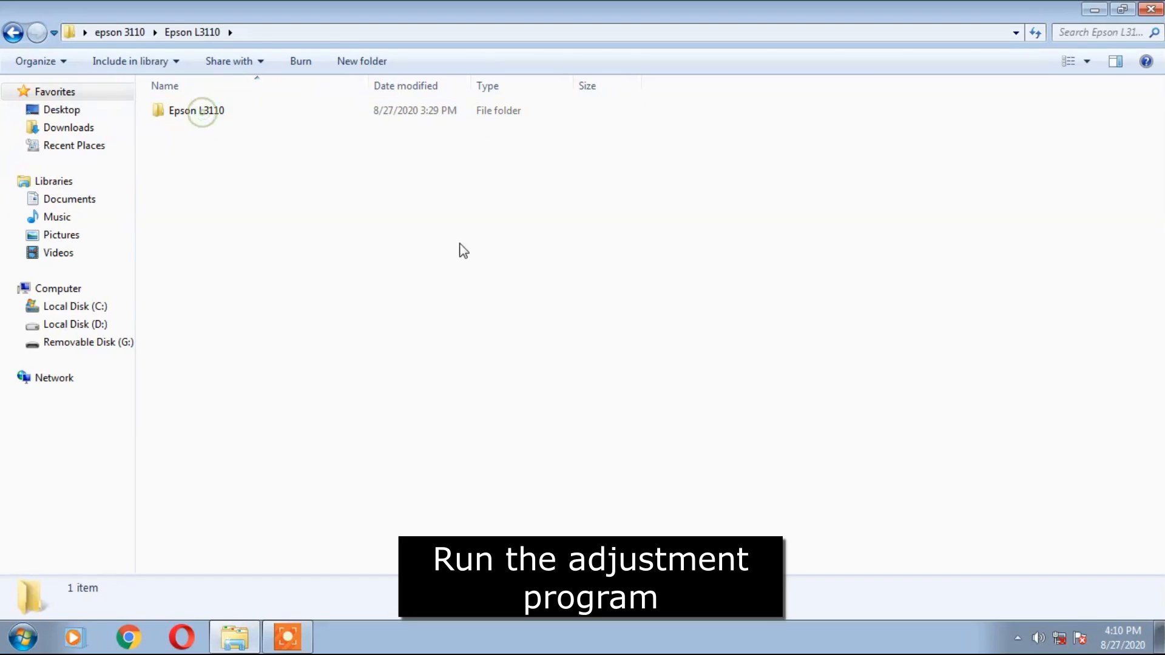
double_click(210, 115)
left_click(185, 111)
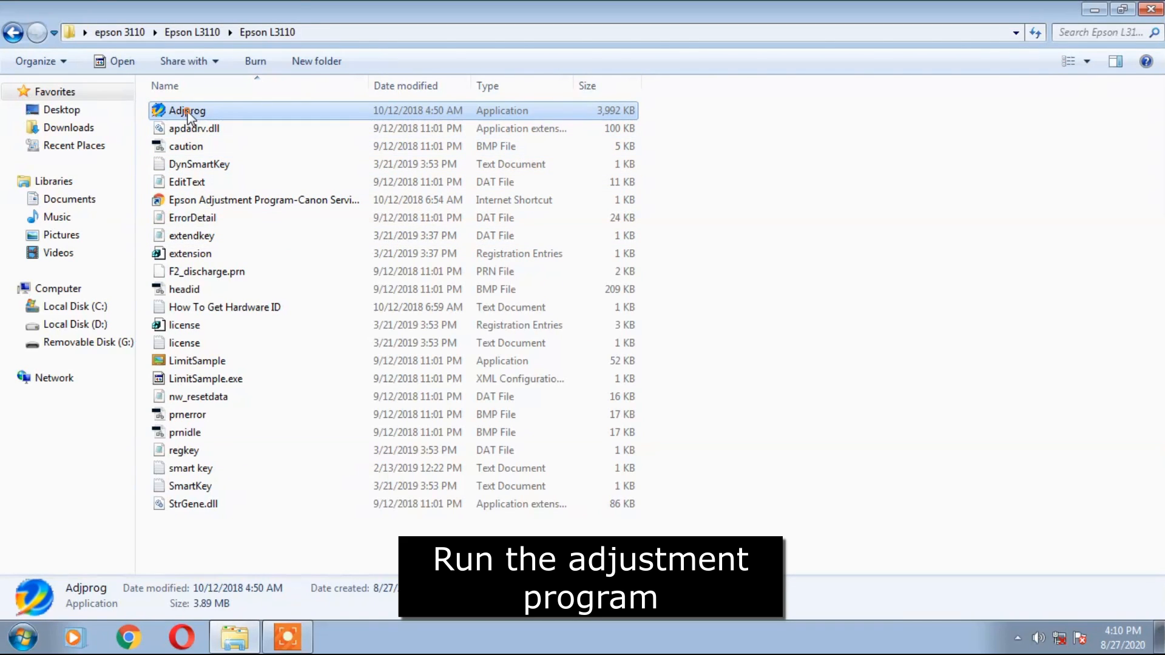
right_click(188, 113)
left_click(230, 138)
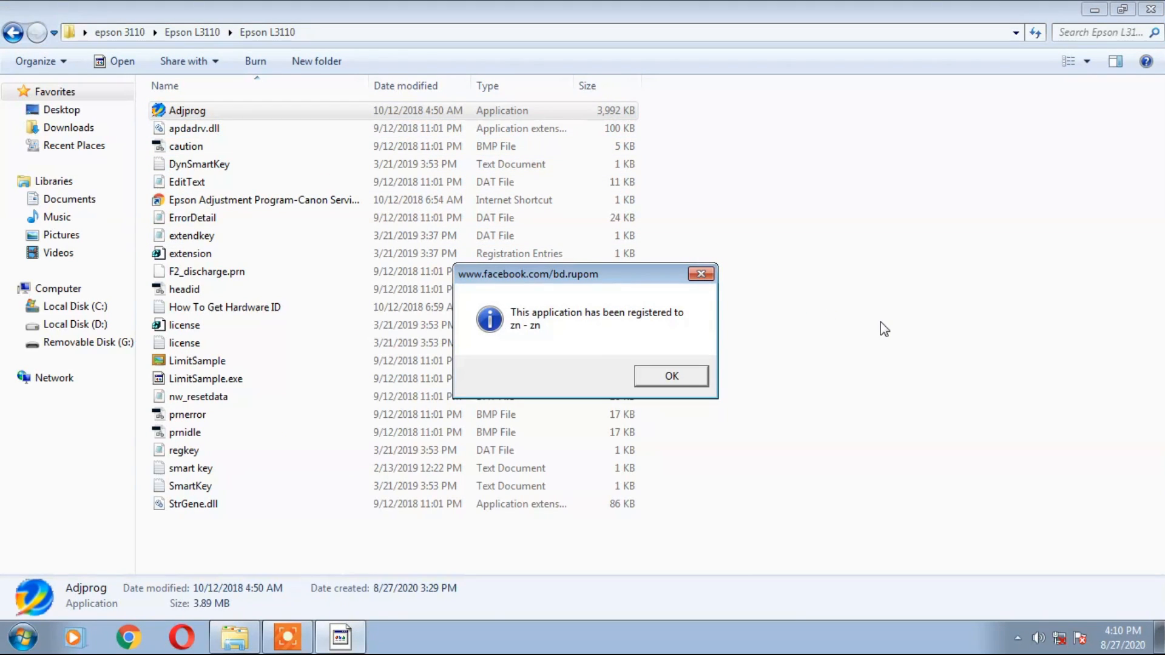
left_click(687, 380)
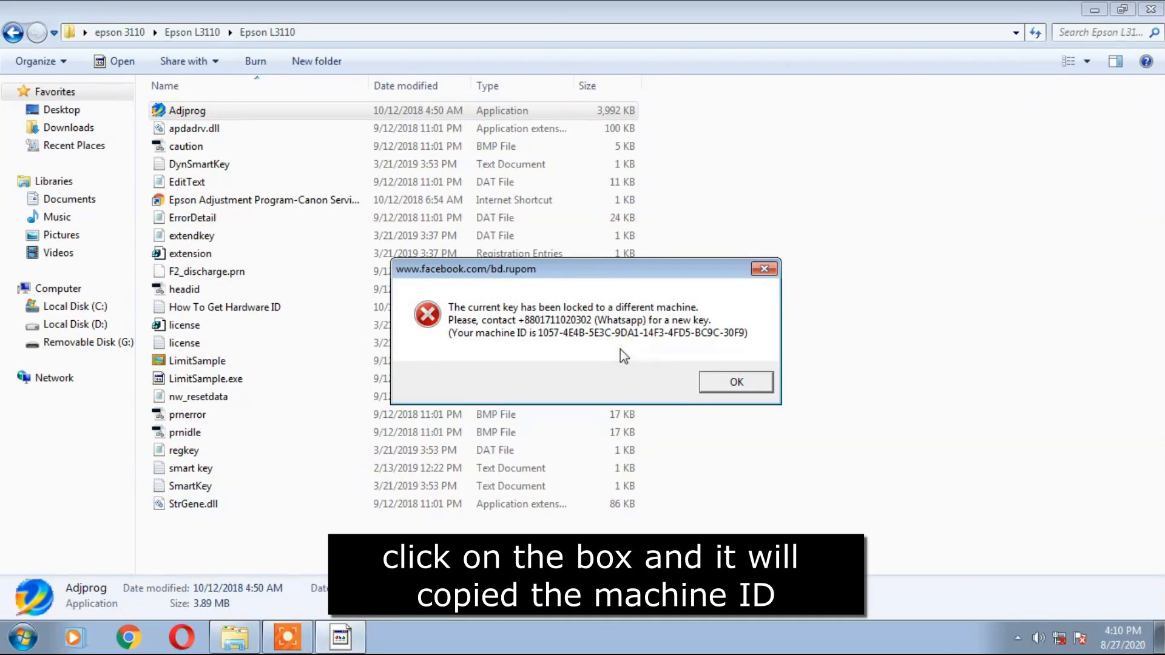
Paste the machine ID into a new Notepad file and save it as 'Machine ID'.
left_click(18, 647)
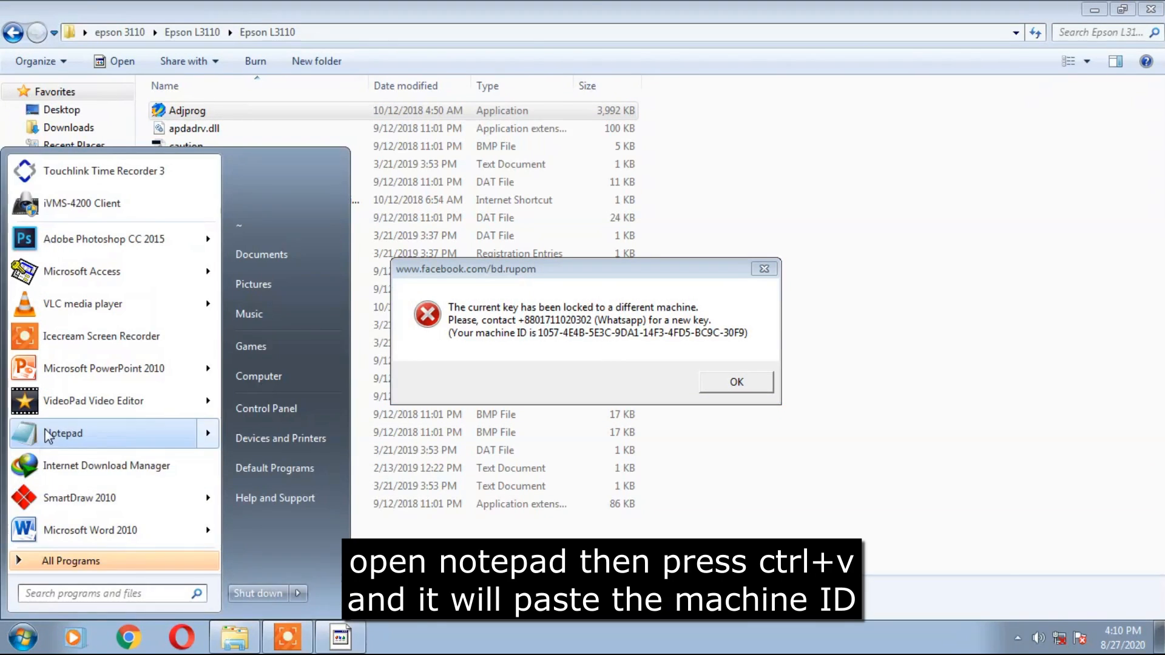
left_click(79, 432)
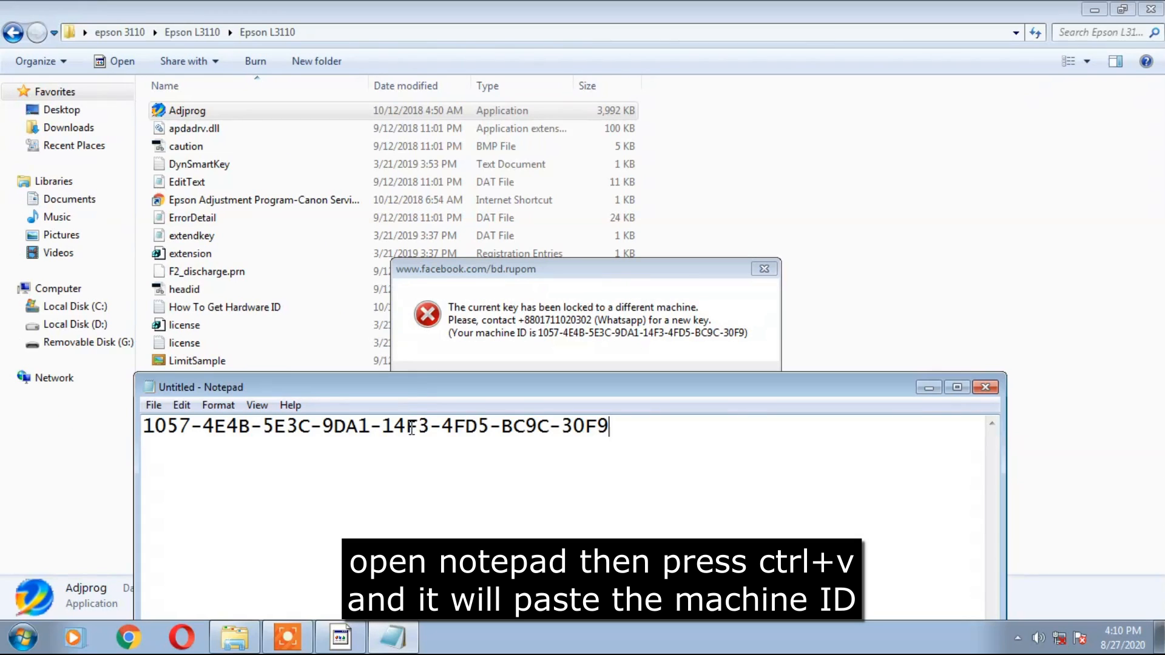
left_click(153, 404)
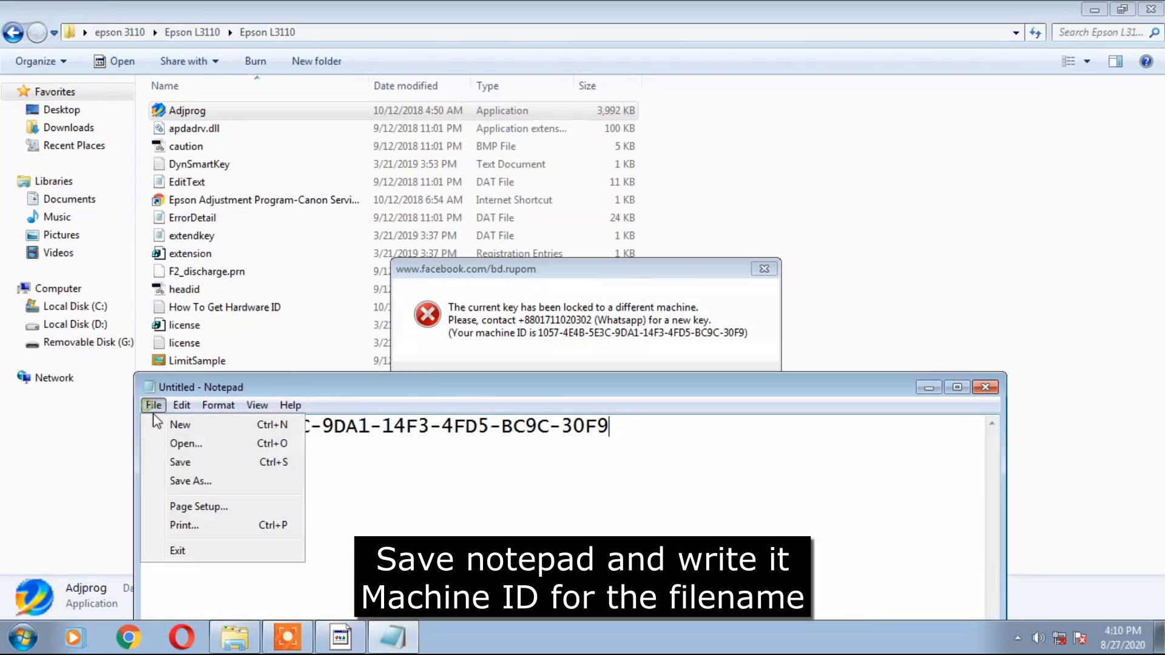
left_click(184, 481)
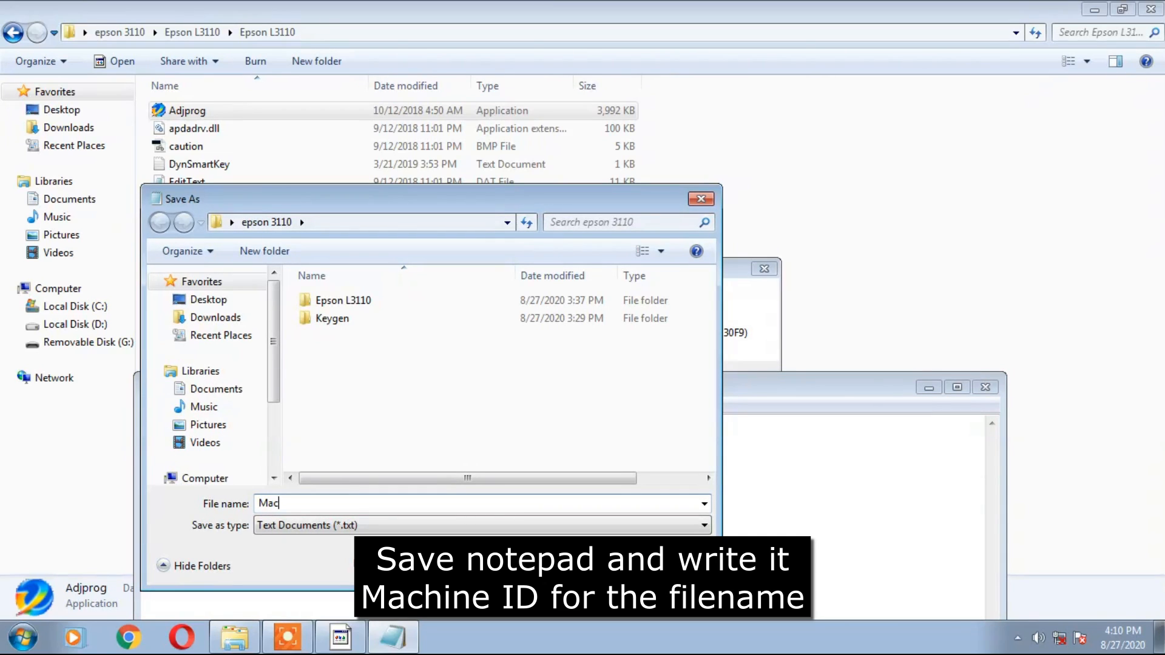
type("Machine ID")
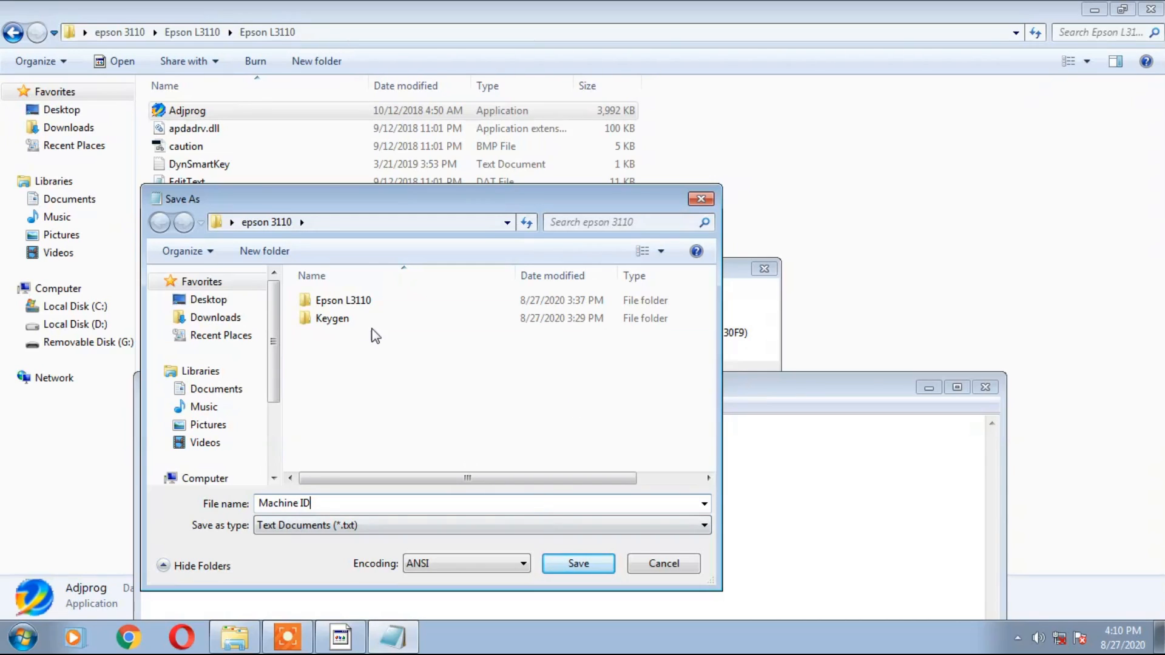
left_click(579, 564)
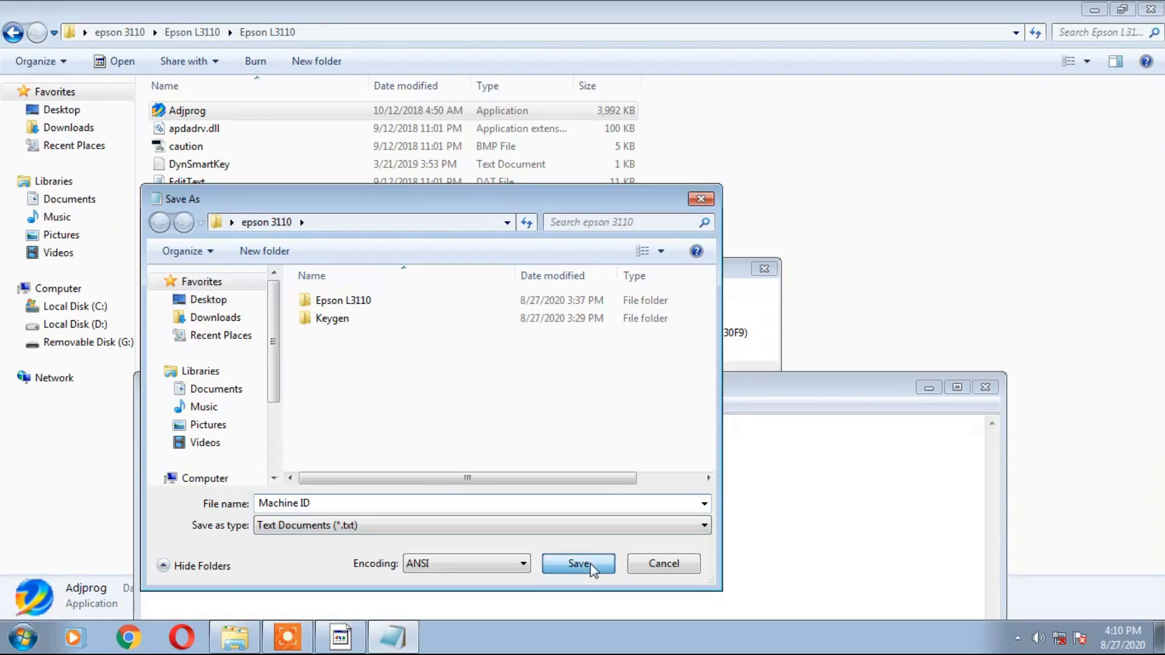
Minimize Notepad, dismiss the locked-key error, and return to the epson 3110 folder.
left_click(928, 387)
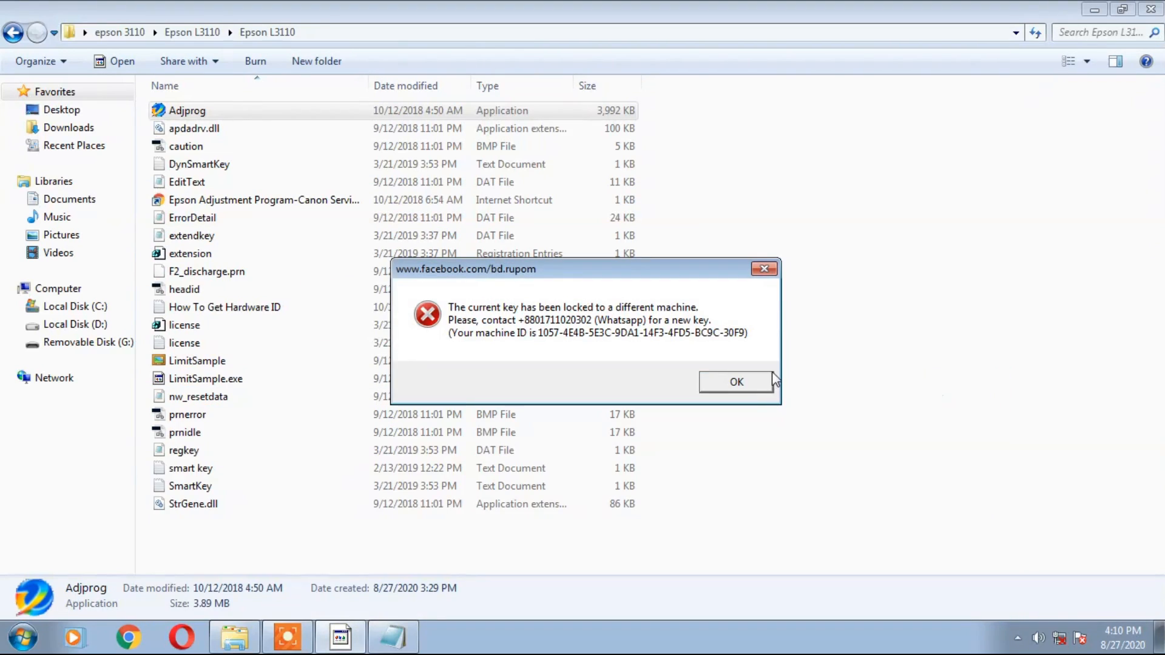
left_click(755, 382)
left_click(14, 32)
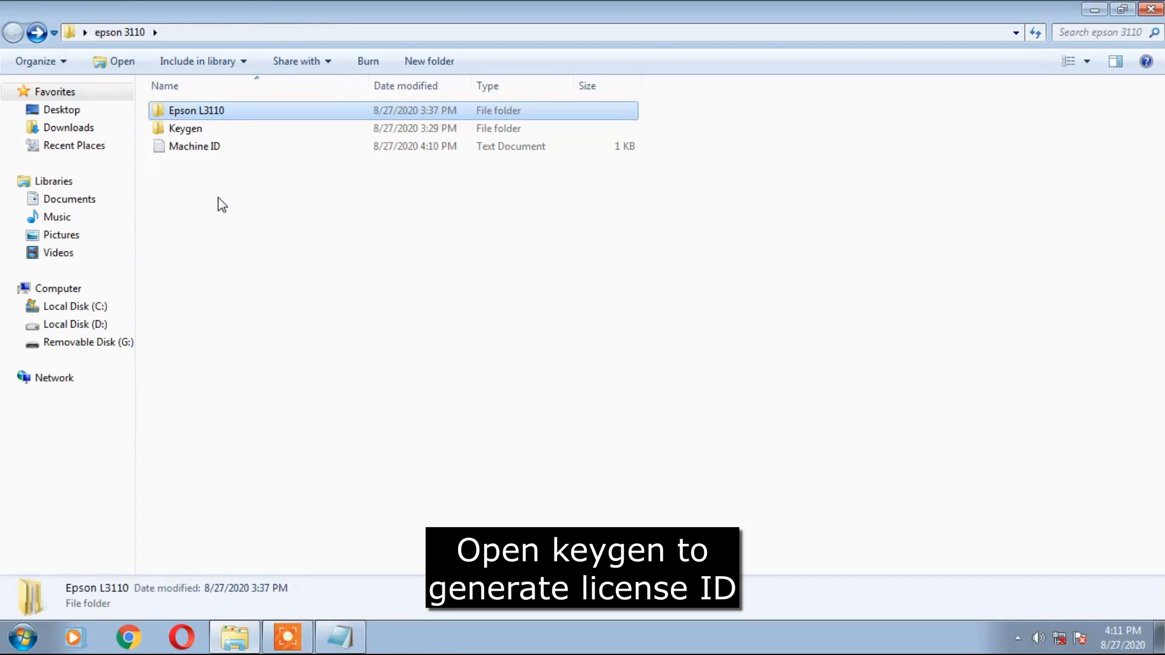
Launch the WLGen keygen from Keygen\Keygen and start a new license in License Manager.
double_click(190, 129)
double_click(200, 111)
double_click(260, 202)
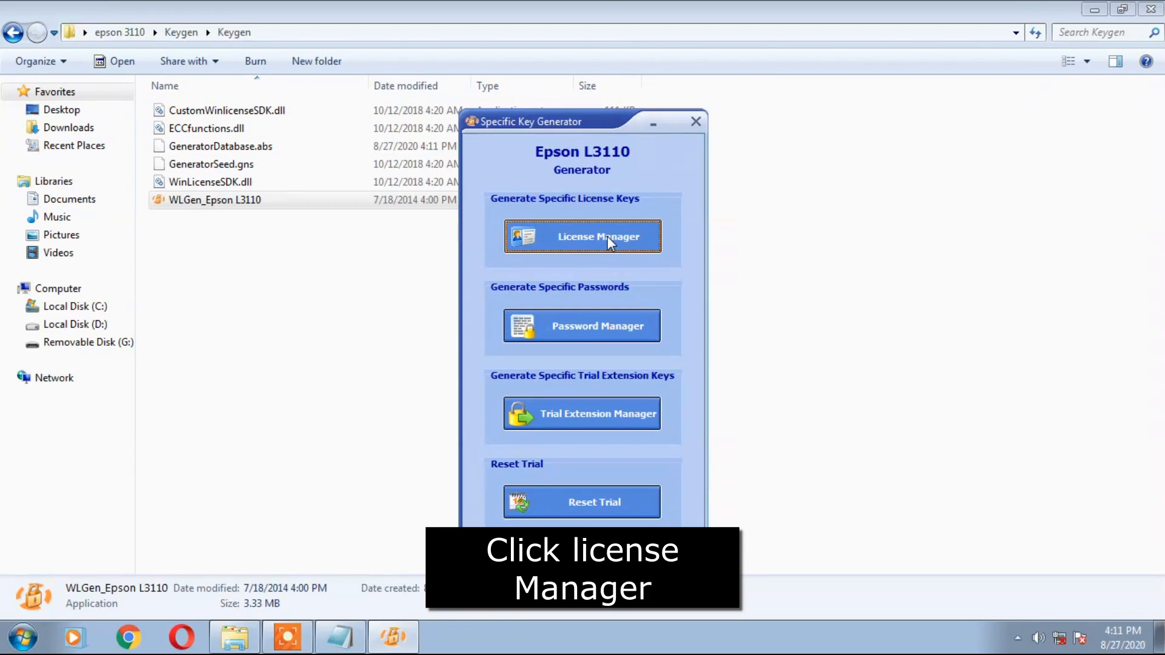
left_click(609, 241)
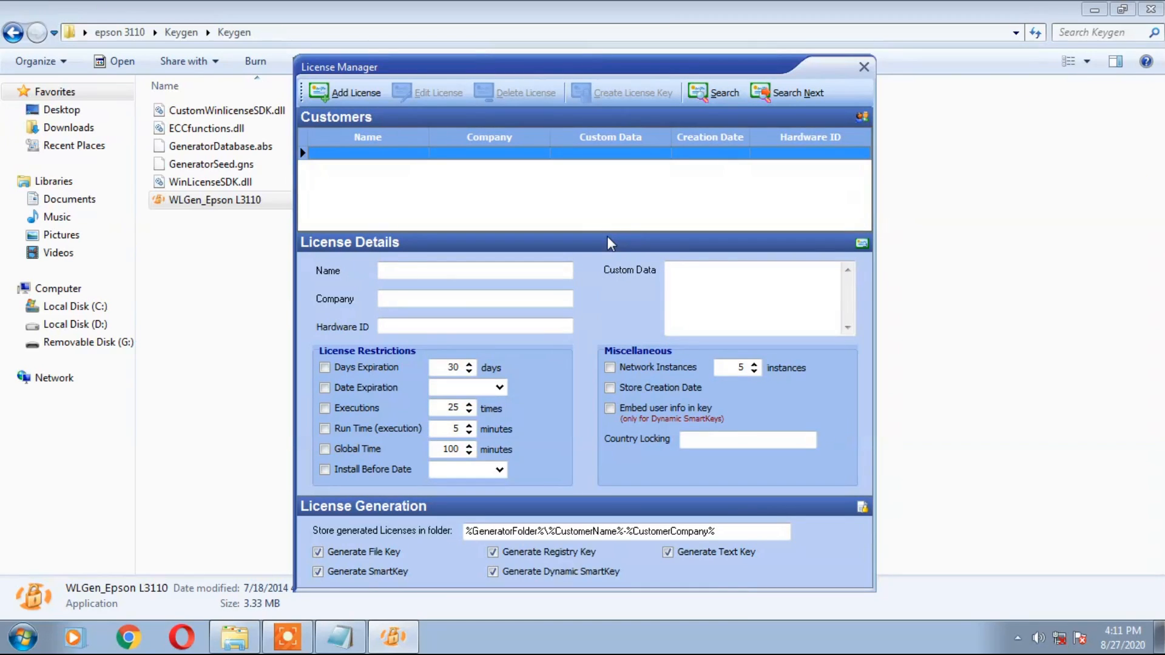
left_click(349, 92)
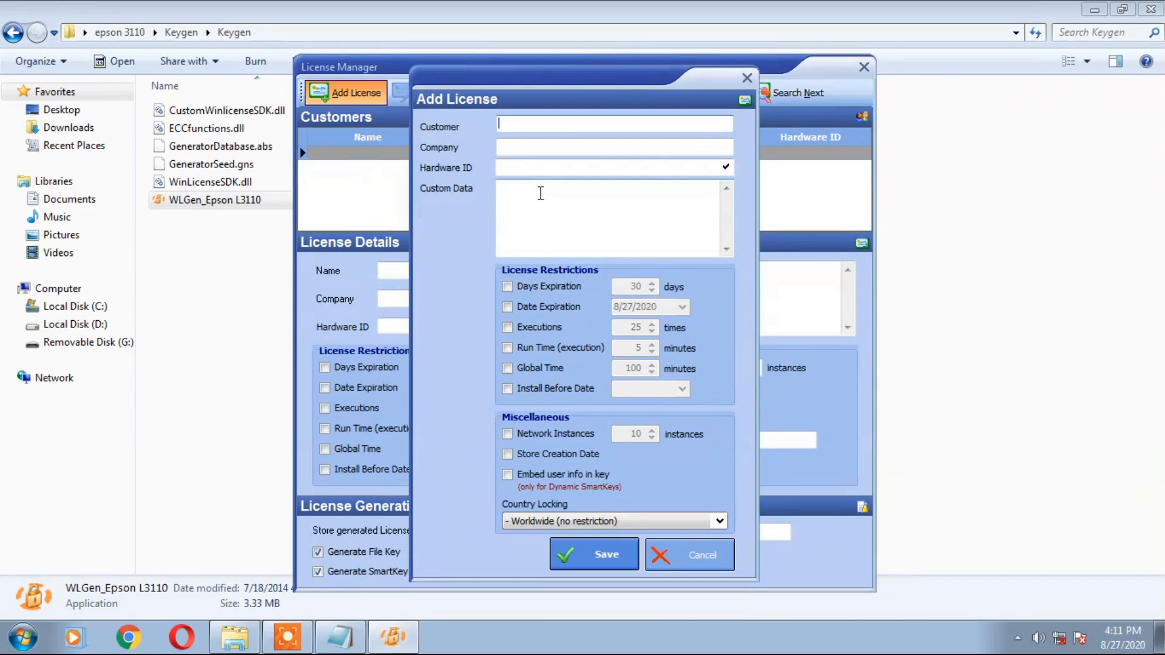
Enter the customer name and company 'JC-TECH tips' in the license form.
type("JC")
left_click(522, 149)
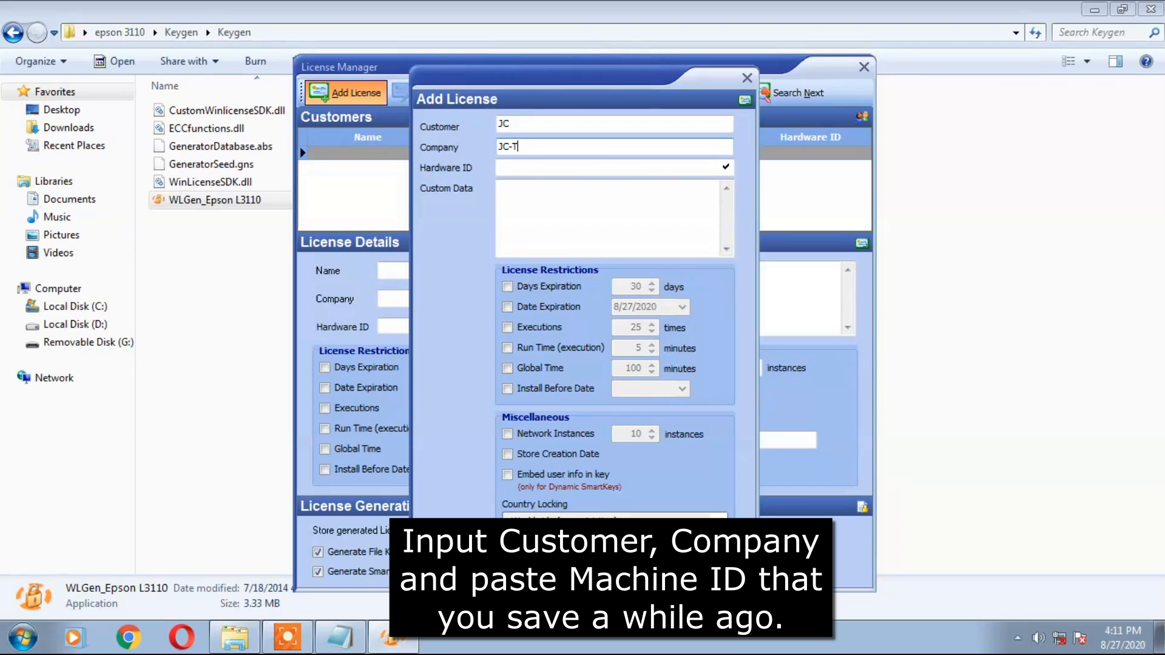
type("JC-TECH tips")
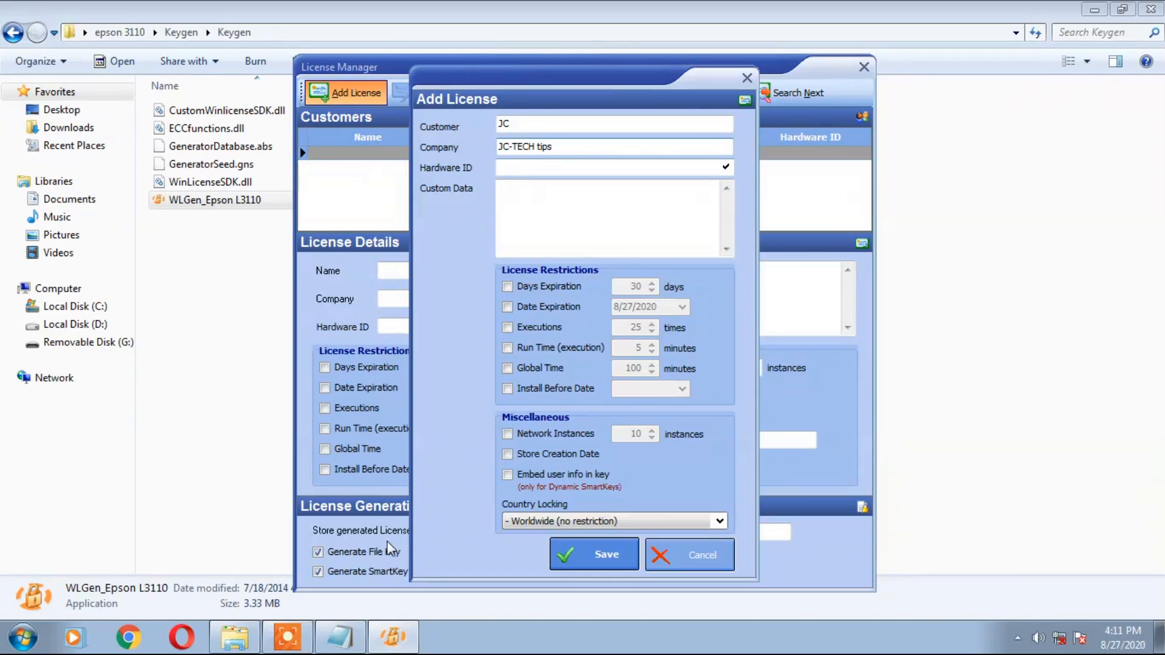
Paste the hardware ID from Notepad, add custom data 'Please Subcribe my Channel.', and save.
left_click(340, 637)
left_click_drag(617, 427, 147, 424)
right_click(175, 423)
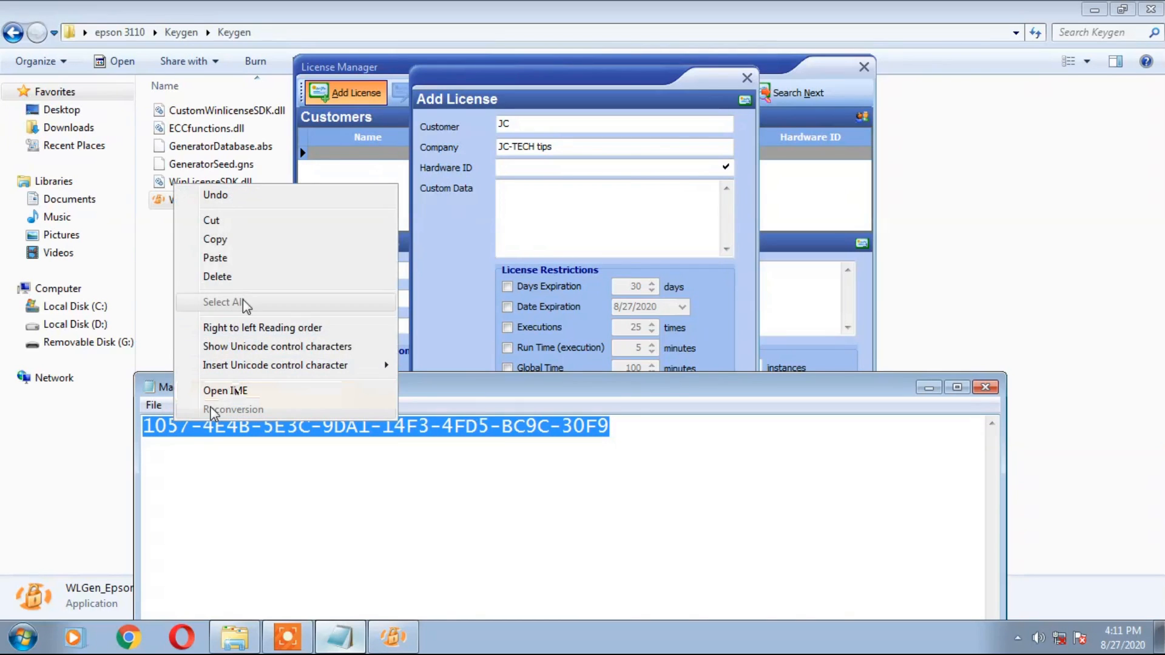
left_click(220, 241)
left_click(606, 168)
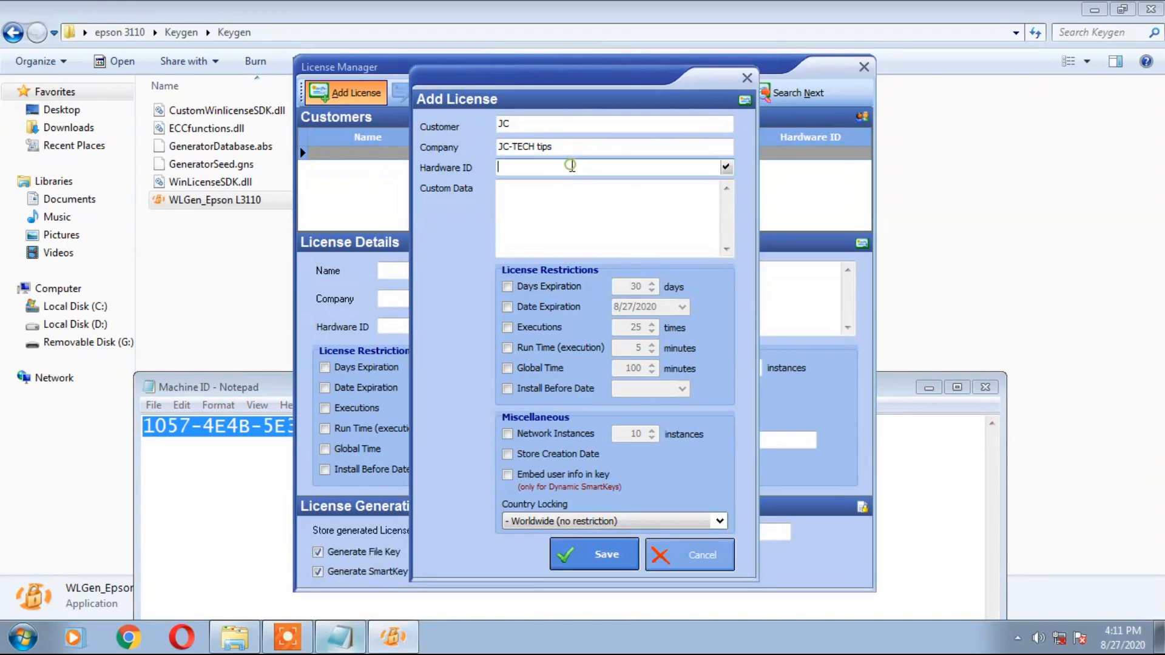
right_click(570, 165)
left_click(608, 239)
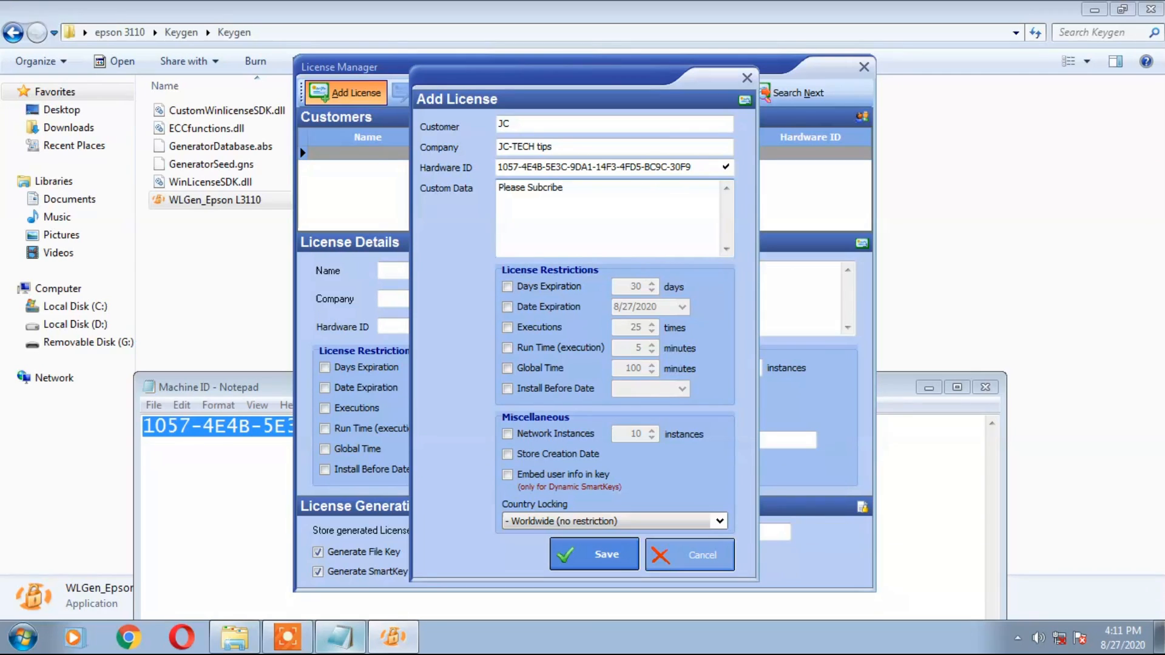
type("Ch")
left_click(593, 554)
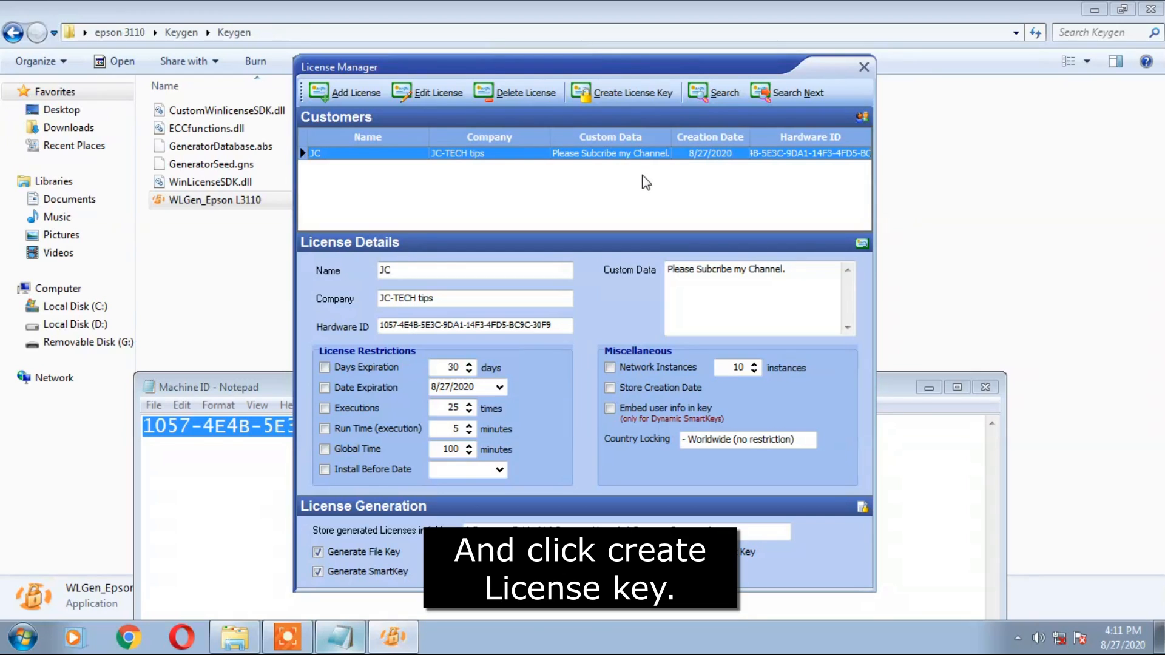
Create the license key files, confirm, then close License Manager, the key generator and Notepad.
left_click(612, 96)
left_click(731, 381)
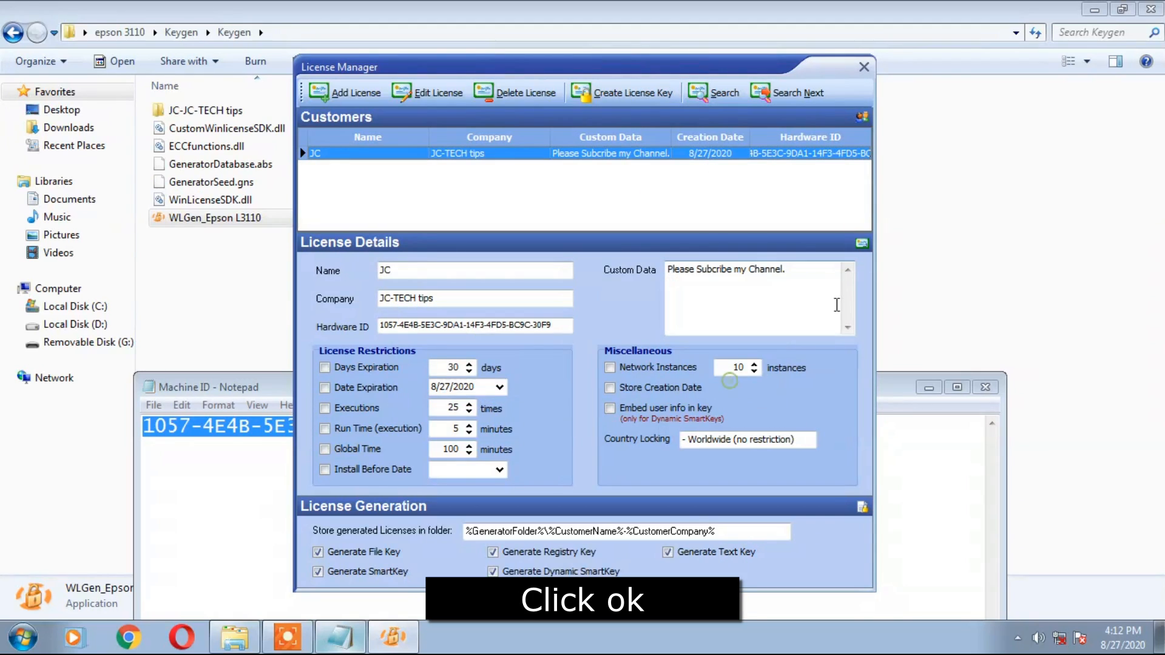
left_click(862, 68)
left_click(695, 122)
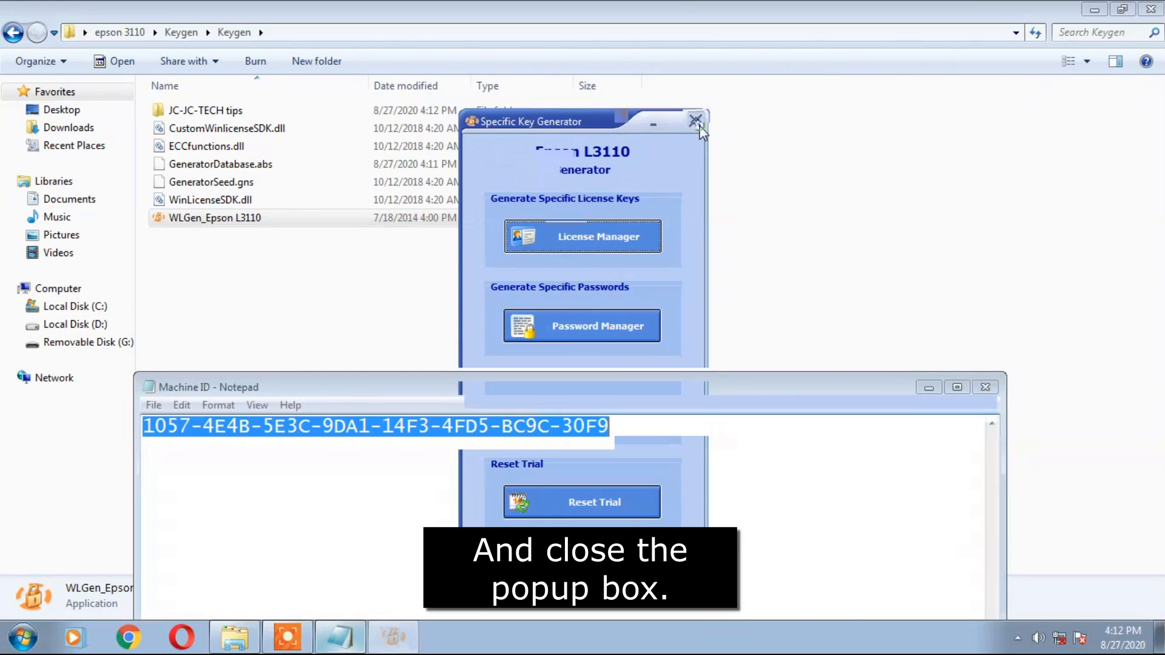
left_click(985, 387)
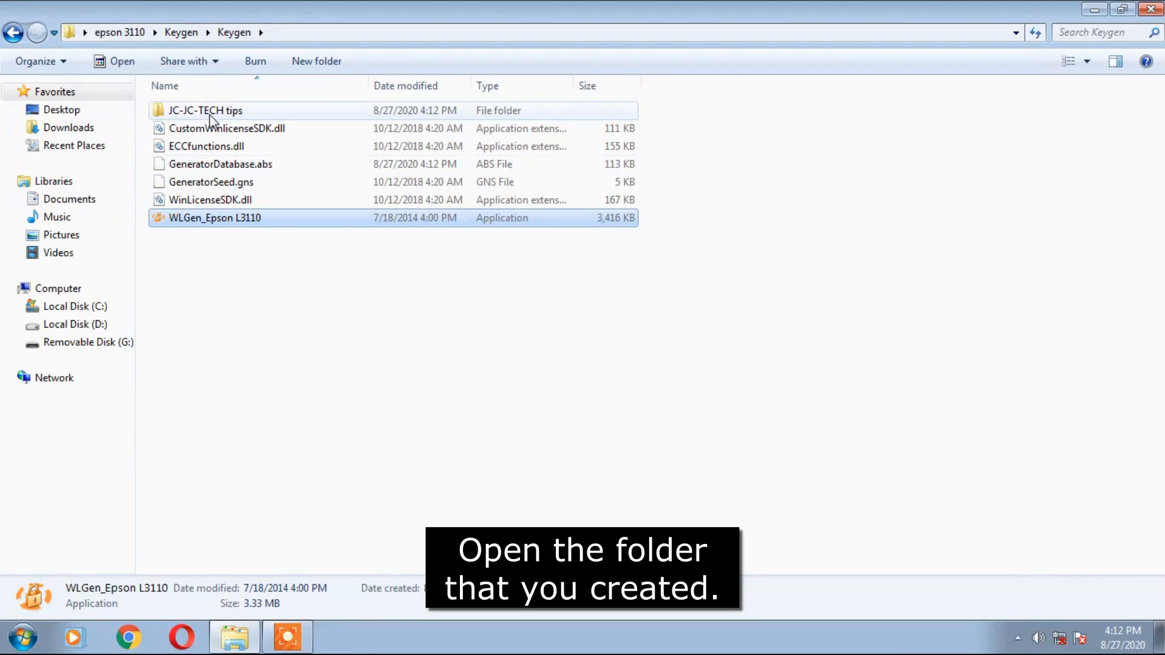
Copy the five generated license files from the new customer folder.
double_click(207, 111)
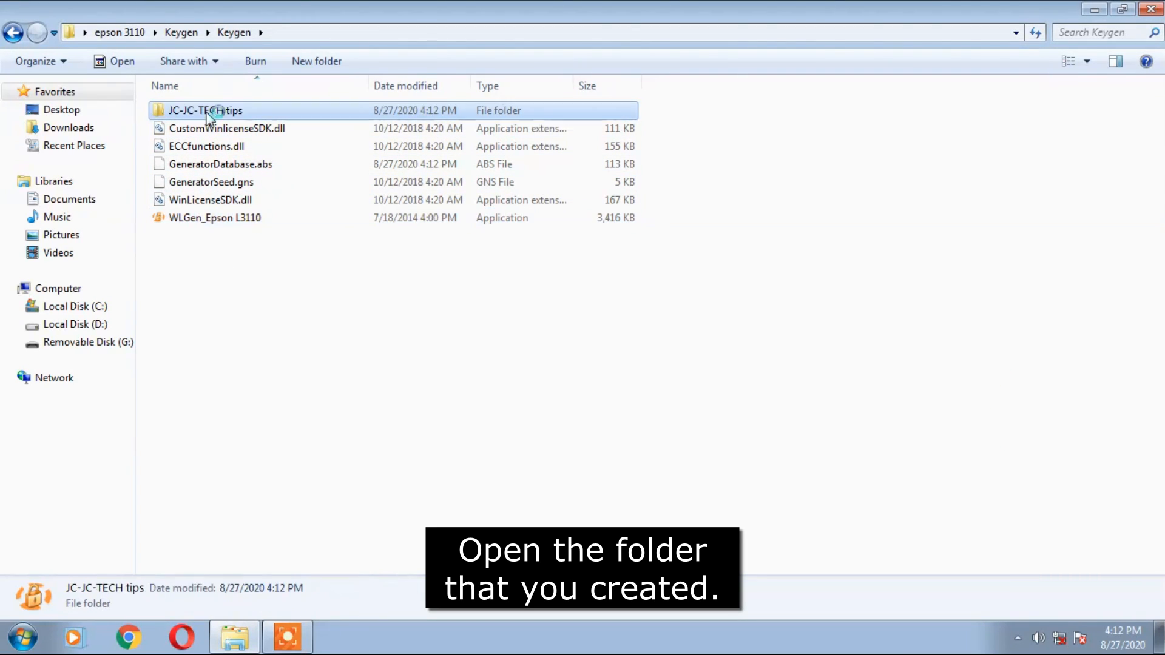
left_click_drag(194, 209, 179, 106)
right_click(180, 106)
left_click(222, 355)
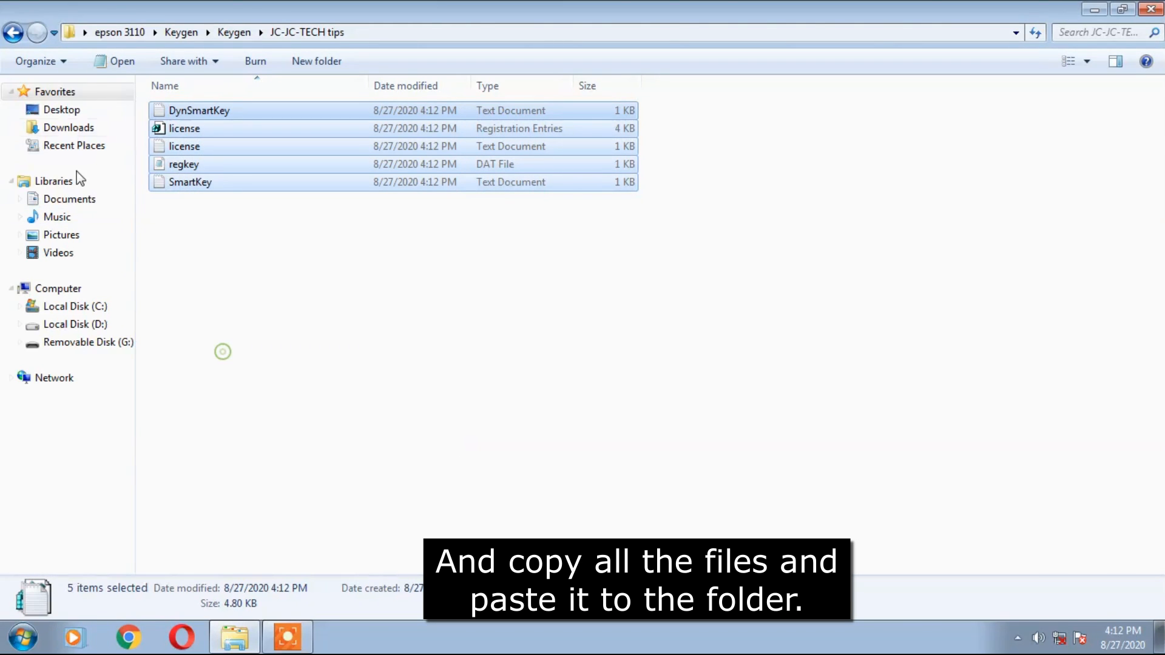
Paste them into epson 3110\Epson L3110\Epson L3110, replacing all existing files.
left_click(12, 35)
left_click(12, 35)
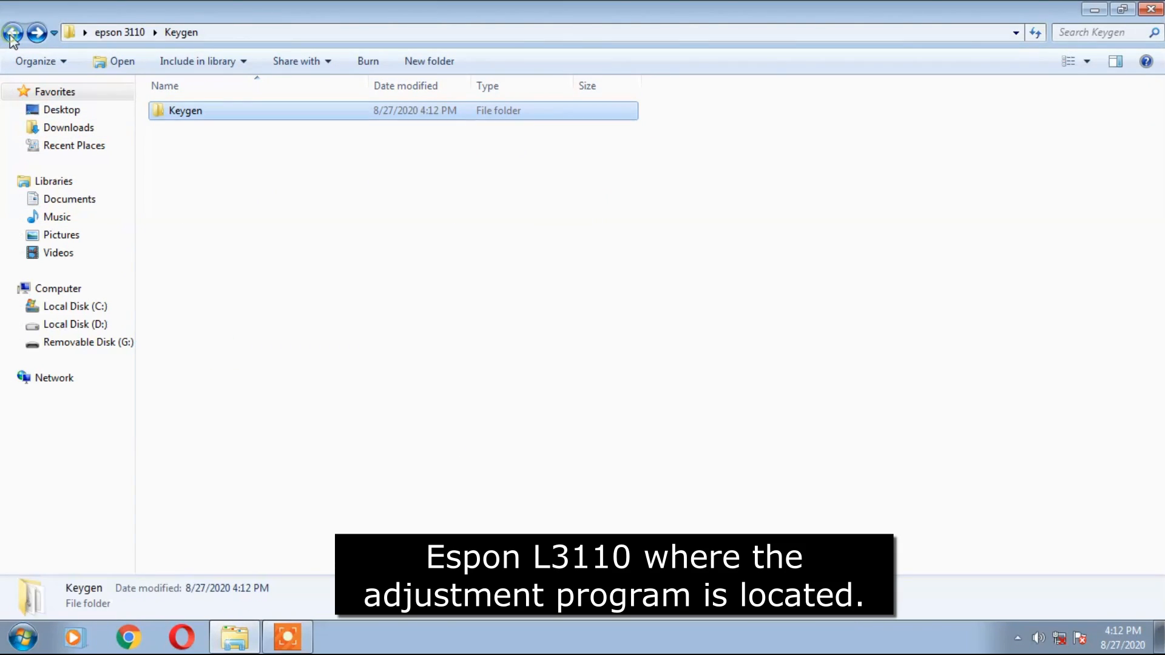
left_click(12, 34)
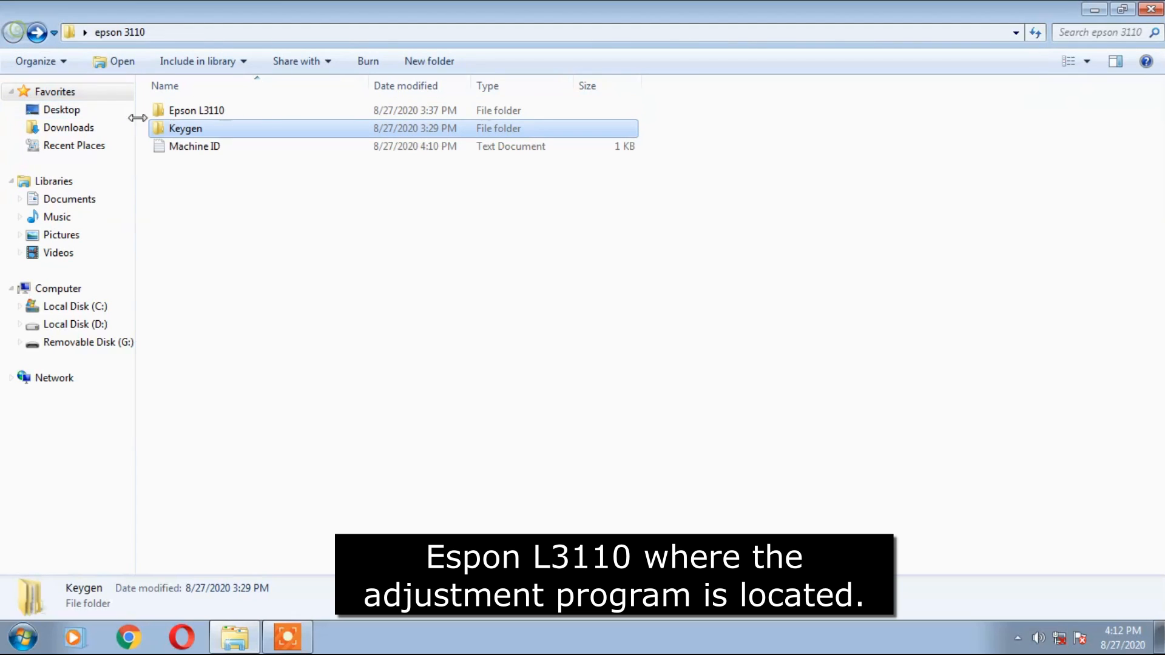
double_click(188, 111)
double_click(202, 112)
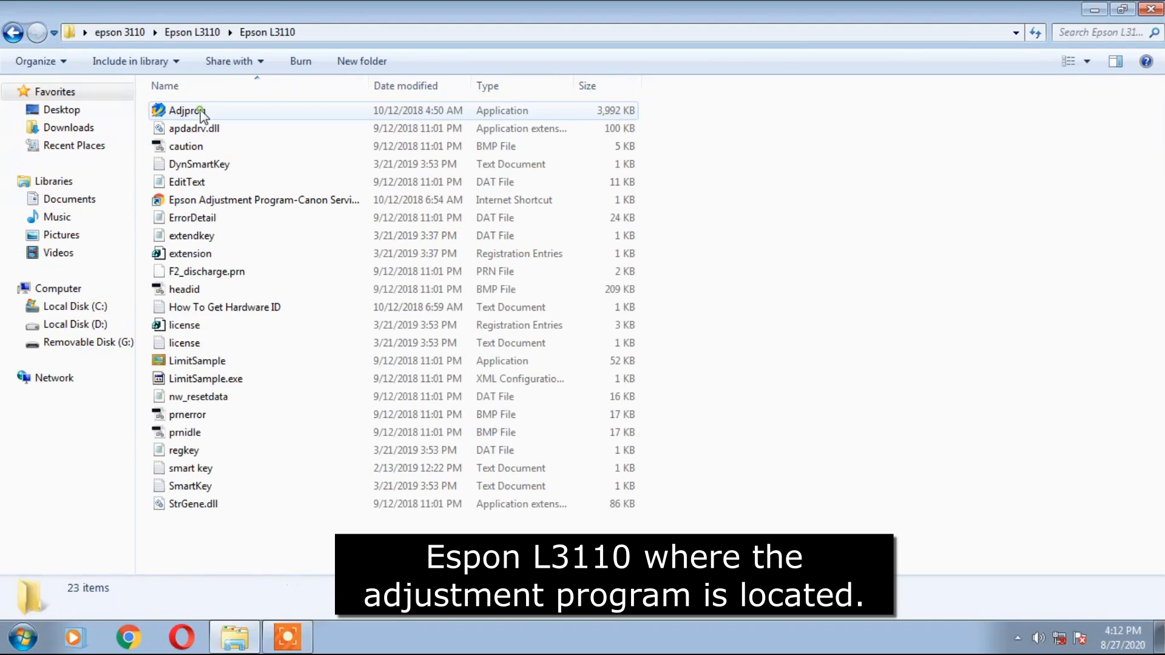
right_click(776, 233)
left_click(816, 352)
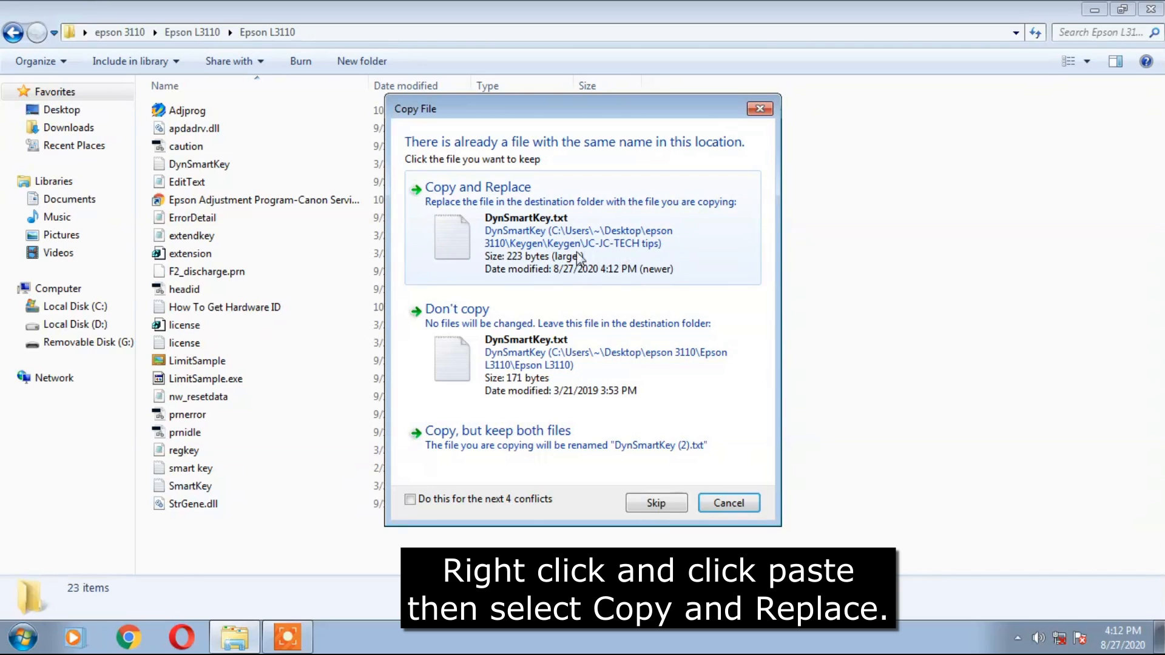
left_click(494, 500)
left_click(509, 209)
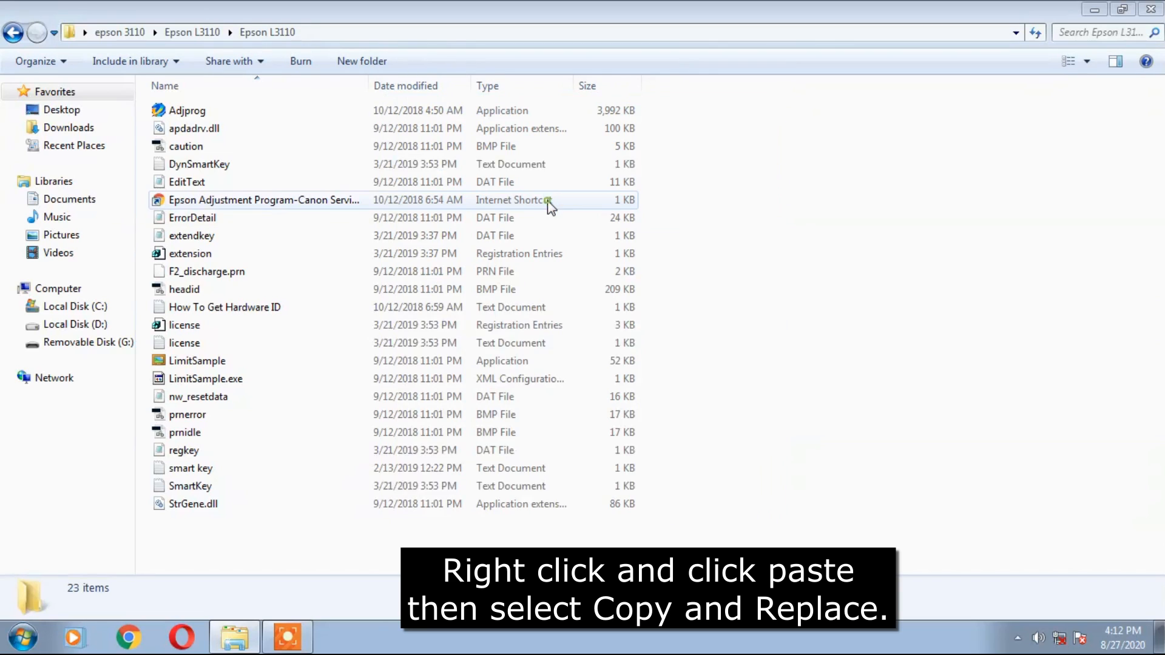
left_click(853, 238)
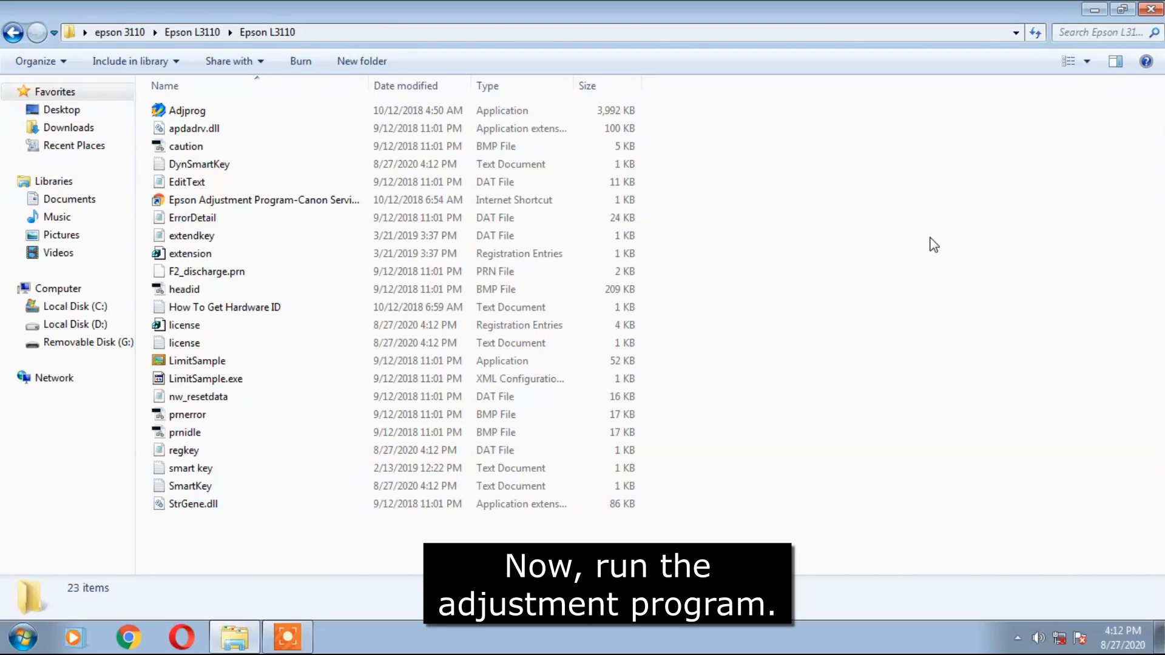
Launch Adjprog and set model L3110 on port USB003 (L3110 Series).
double_click(193, 110)
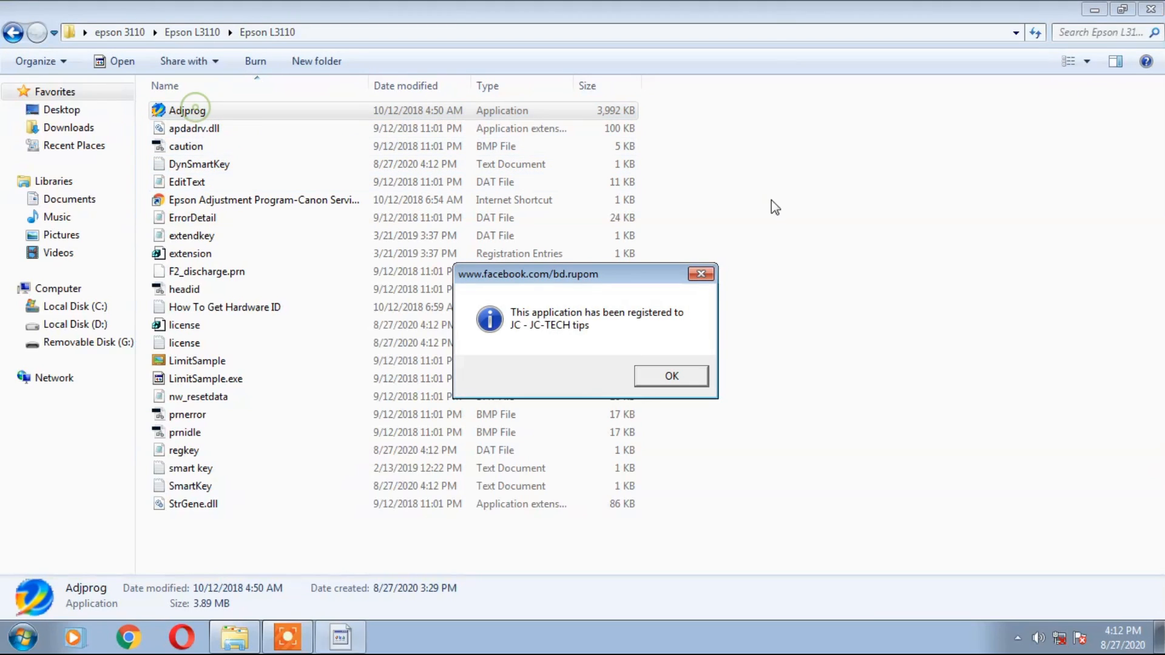
left_click(672, 377)
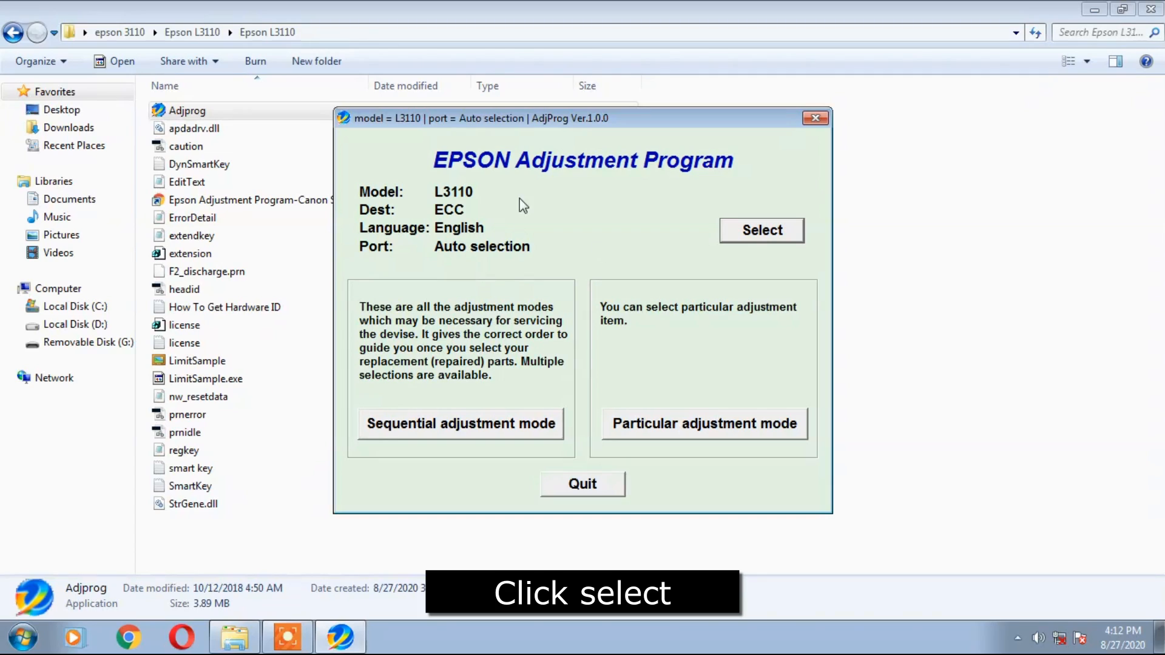
left_click(741, 237)
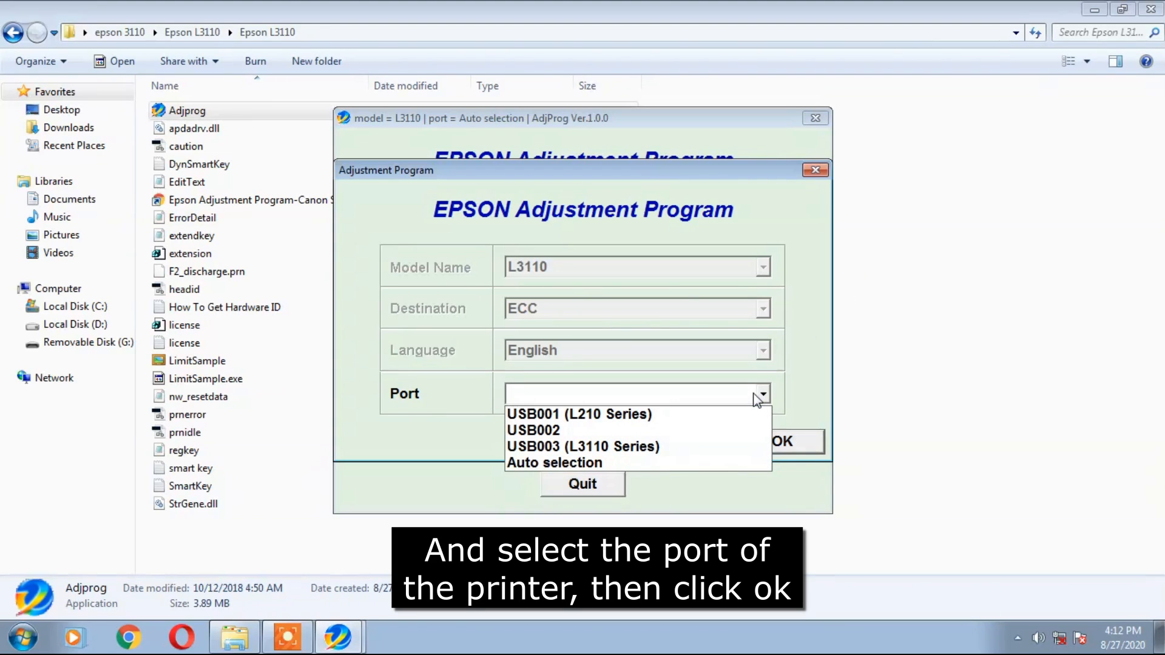
left_click(644, 447)
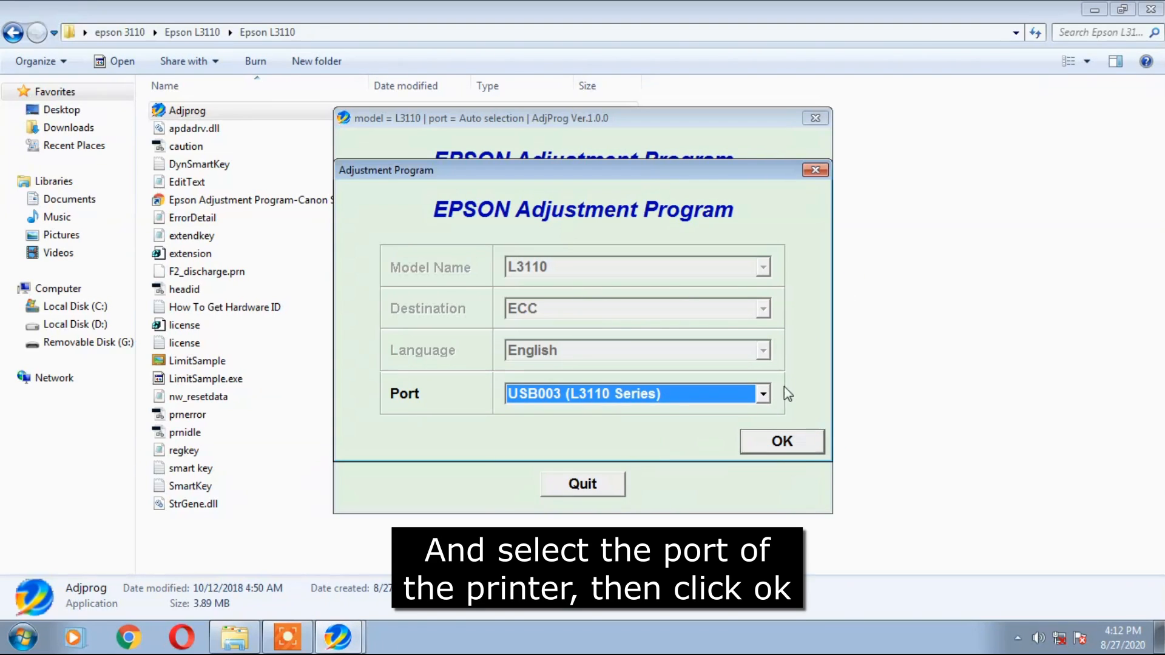
left_click(782, 442)
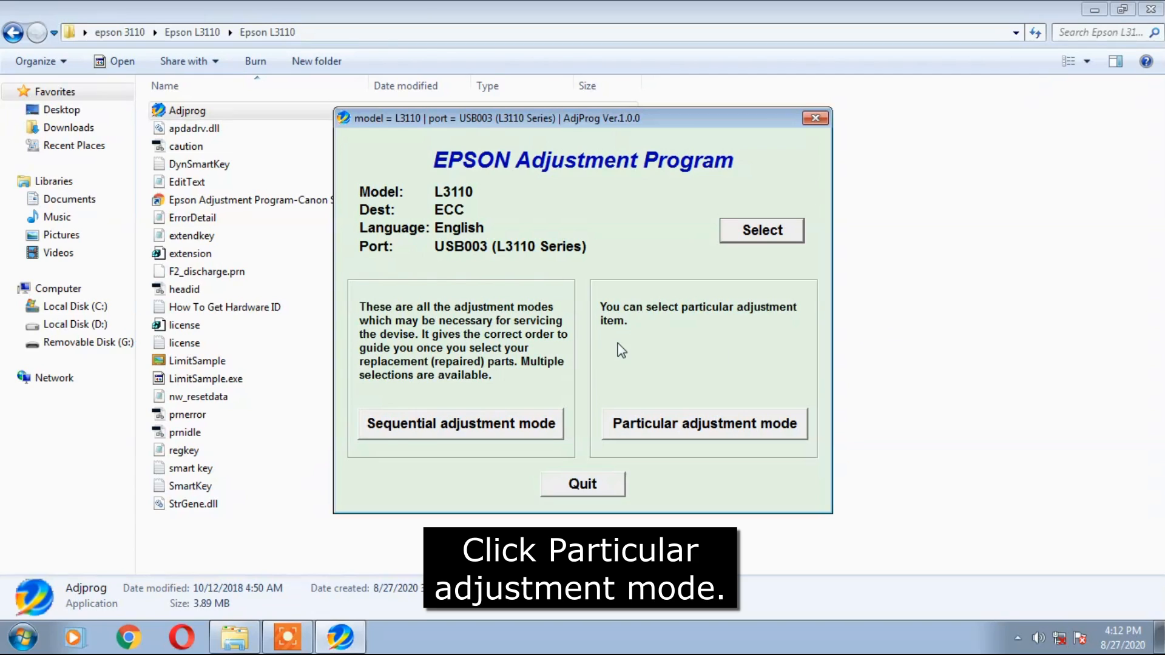
Enter Particular adjustment mode and pick Waste ink pad counter under Maintenance.
left_click(695, 425)
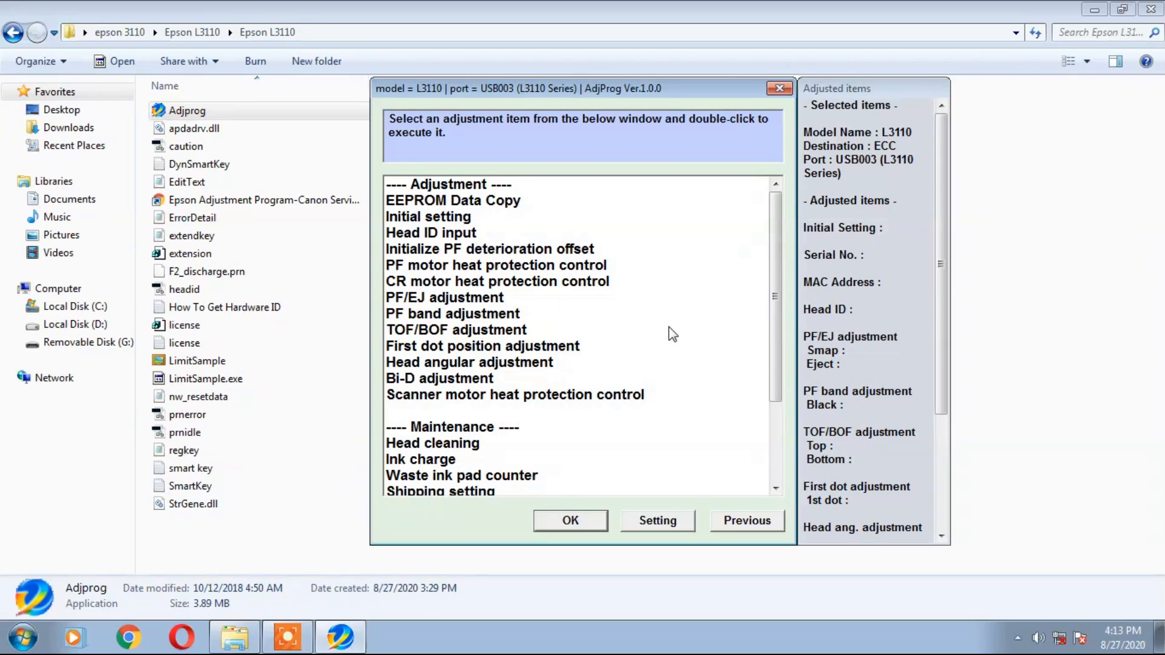
left_click_drag(775, 343, 774, 411)
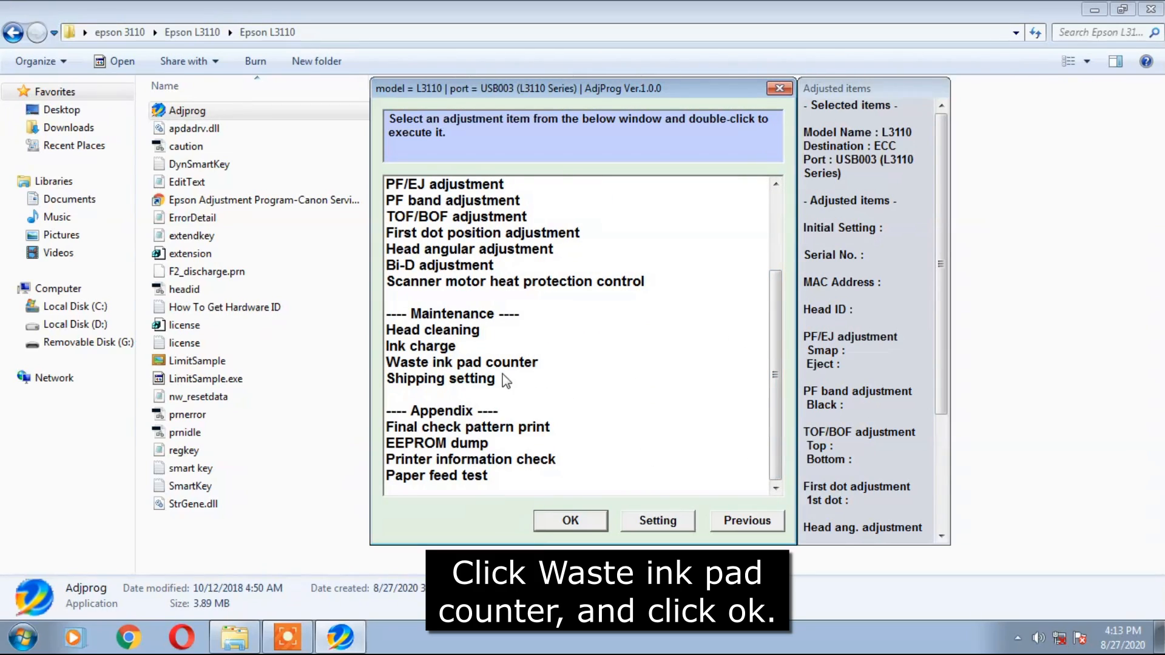
left_click(459, 364)
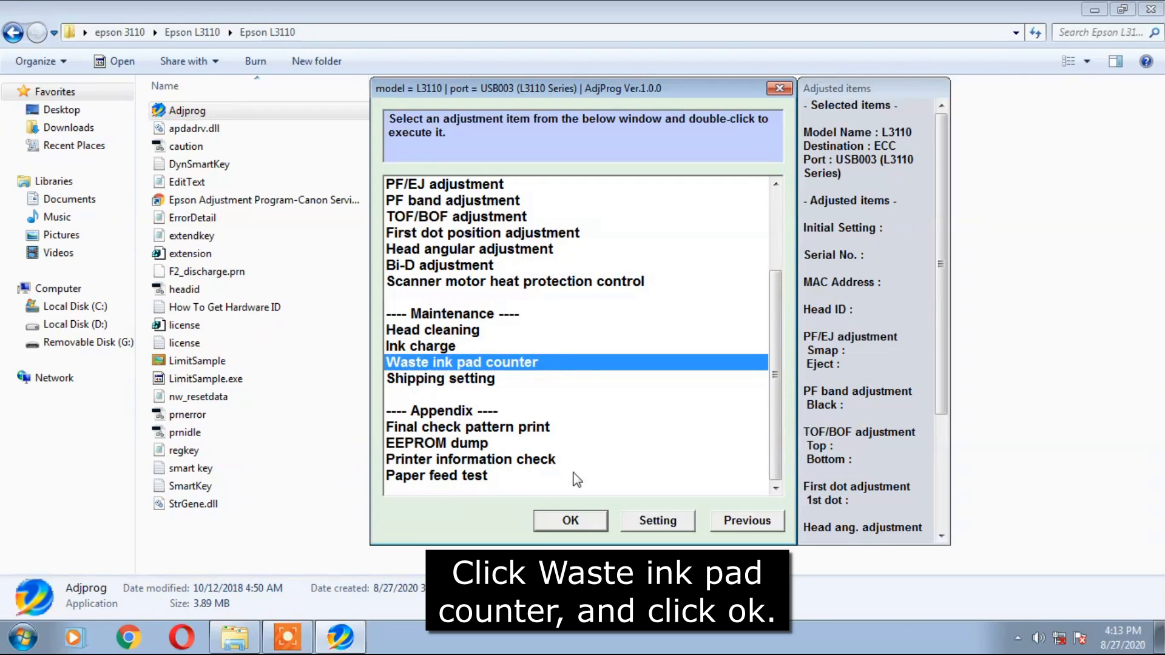
Open the waste ink pad counter and read the main and platen counter values (6346 points).
left_click(571, 521)
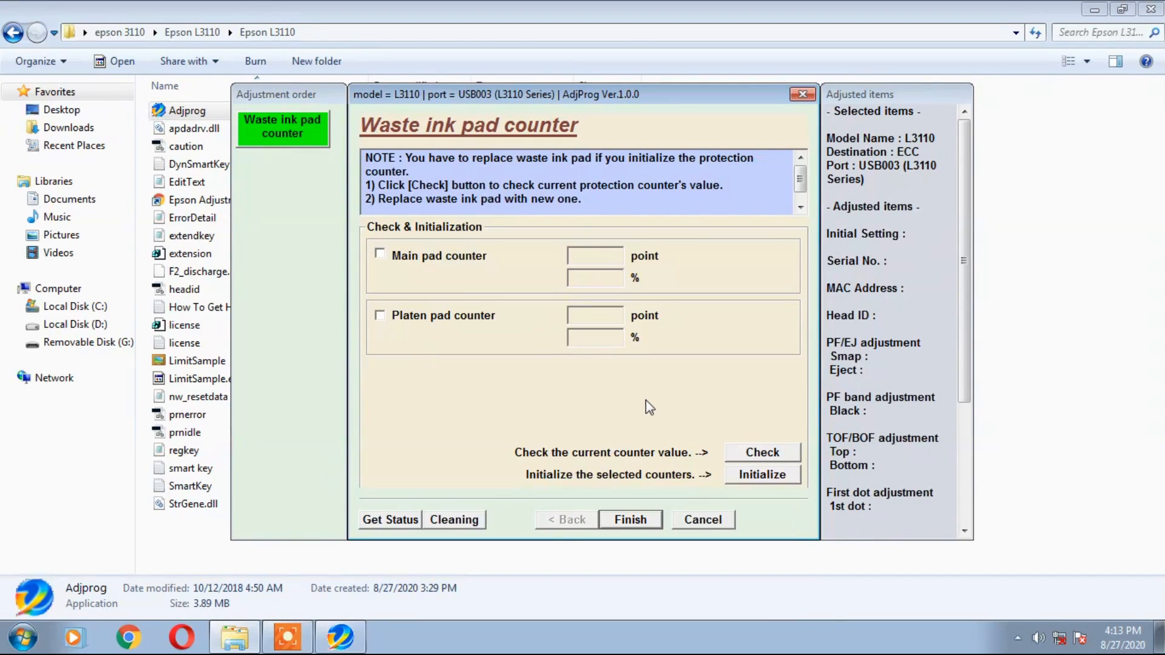
left_click(380, 255)
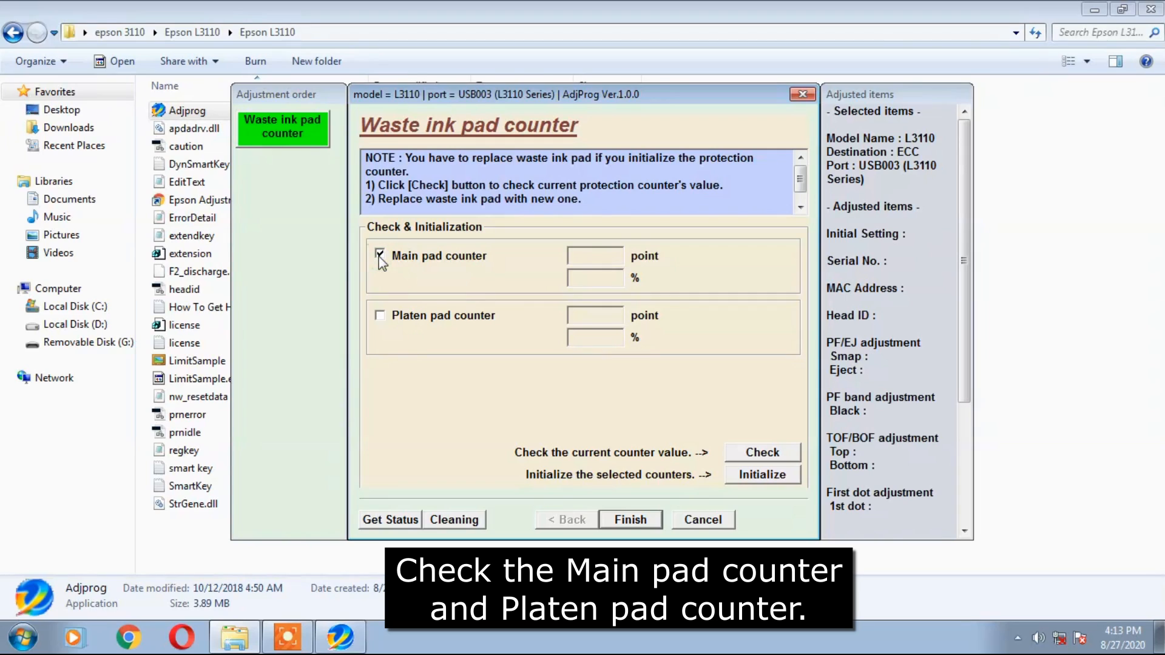
left_click(379, 317)
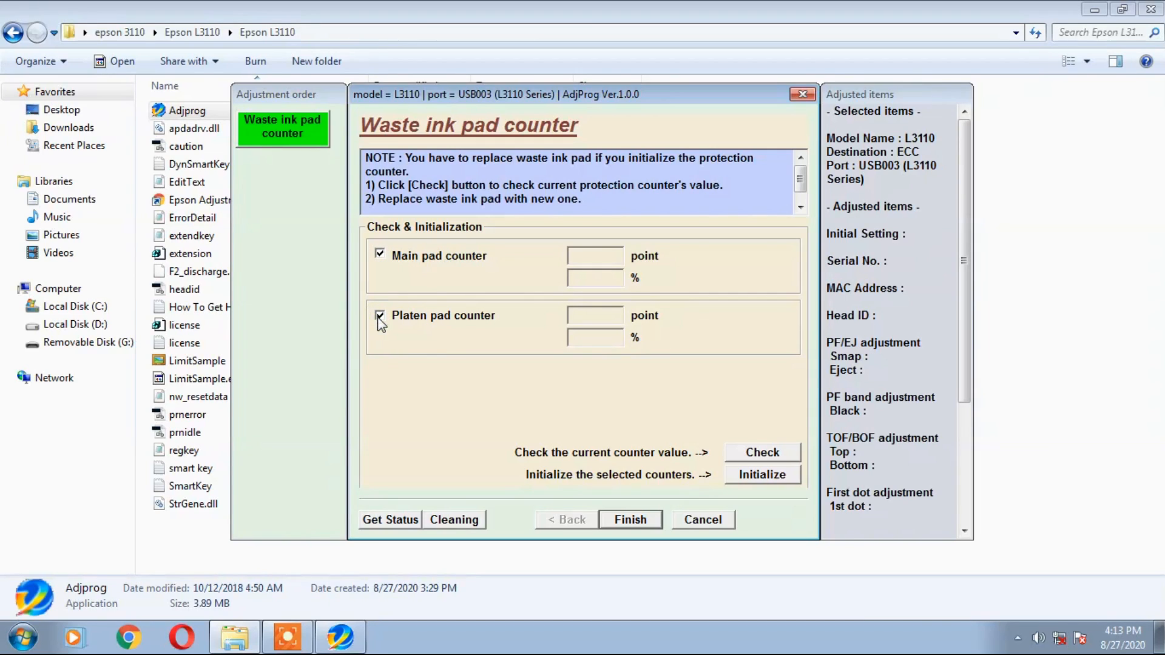
left_click(751, 455)
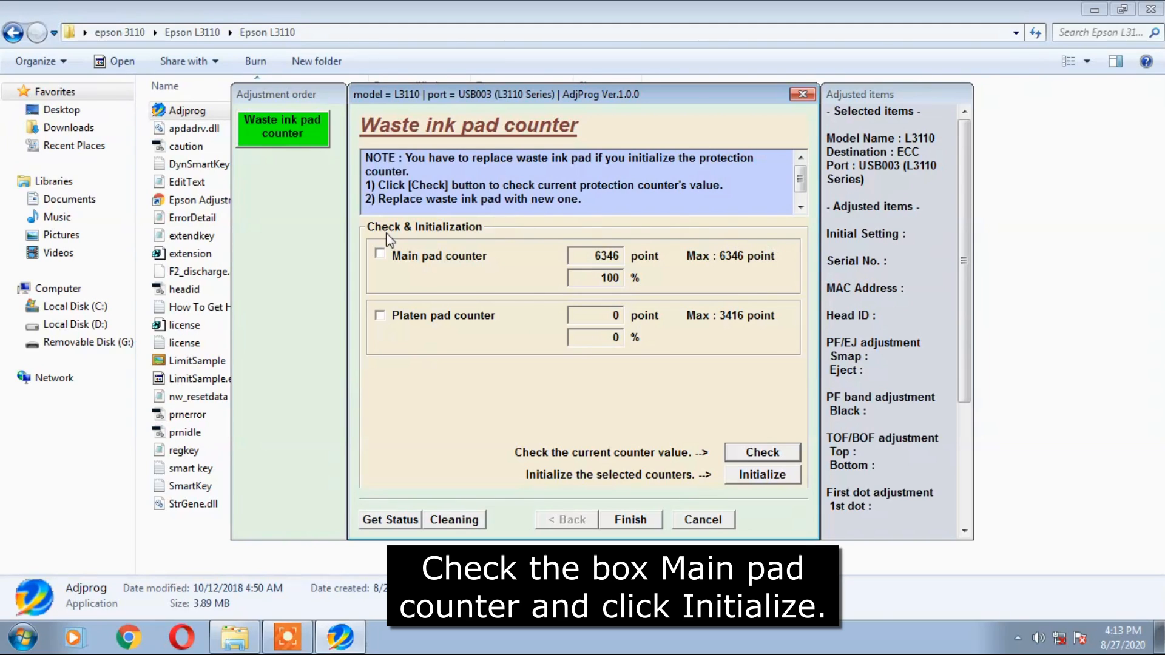
Initialize the main pad counter to 0 points and close the counter window.
left_click(379, 255)
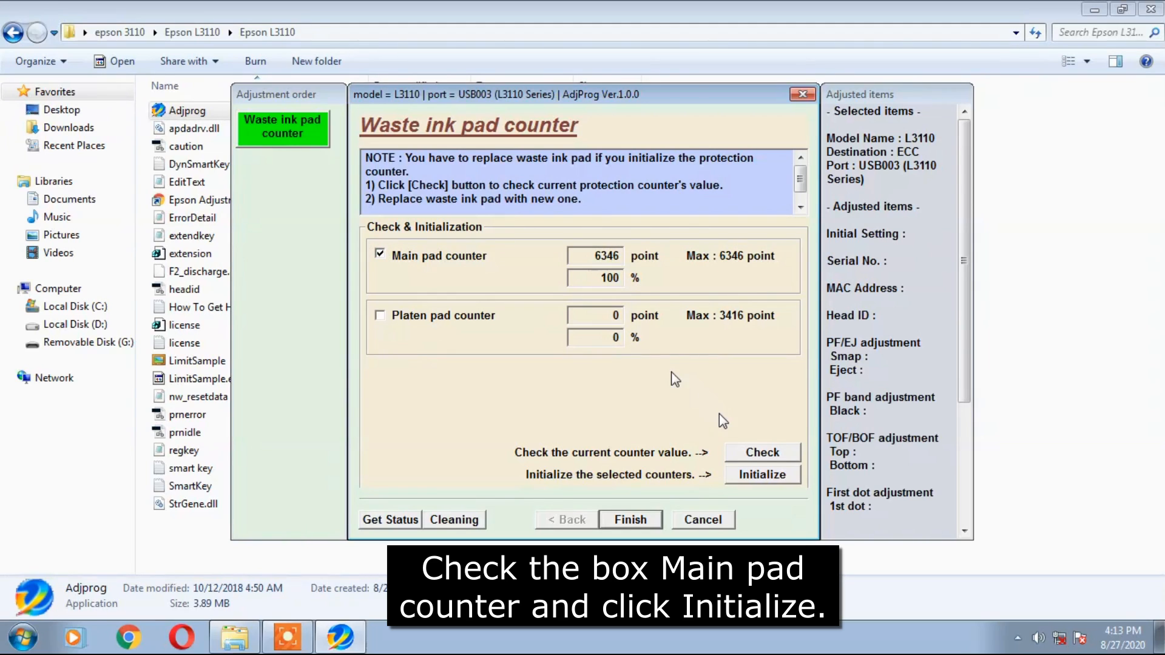
left_click(745, 475)
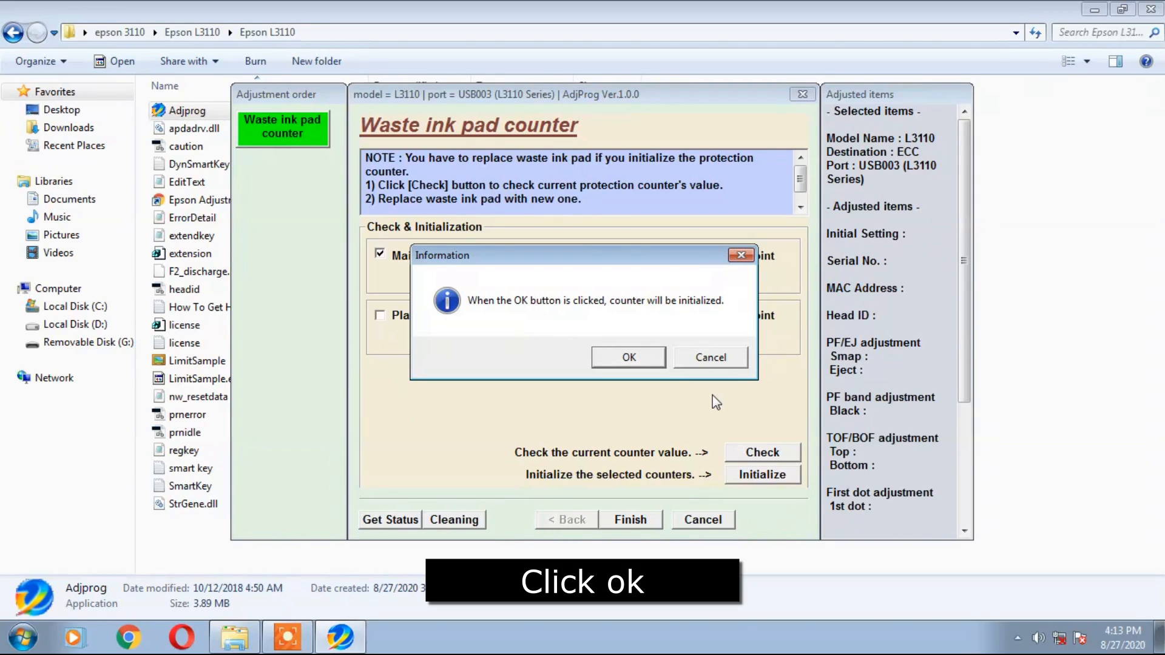
left_click(633, 360)
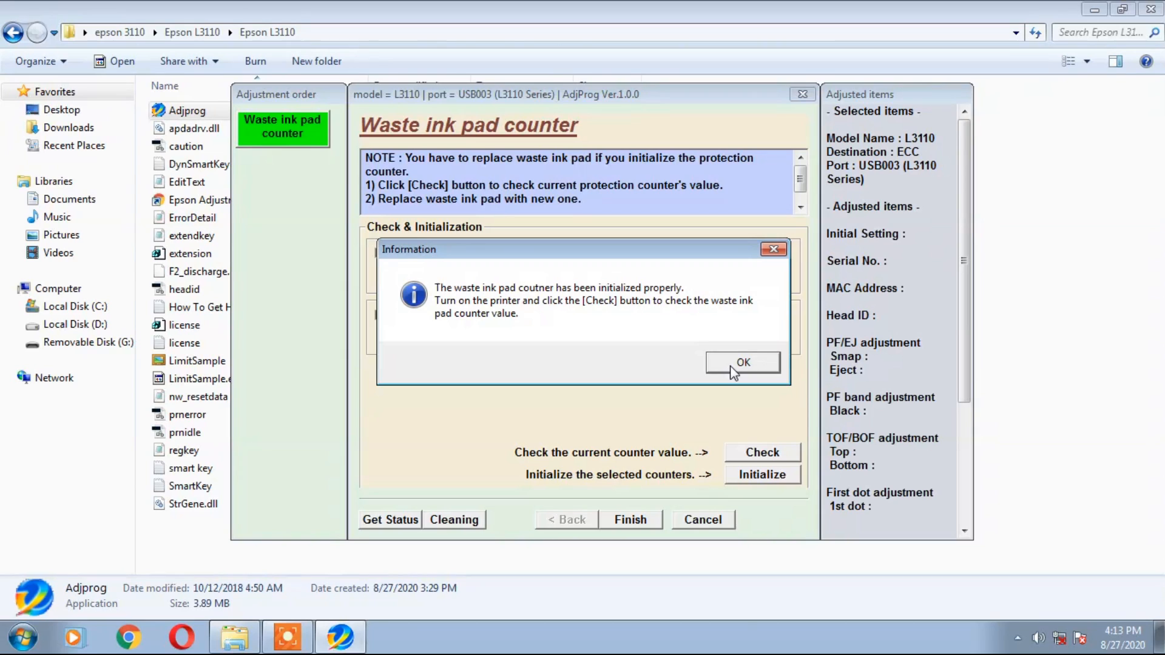
left_click(734, 367)
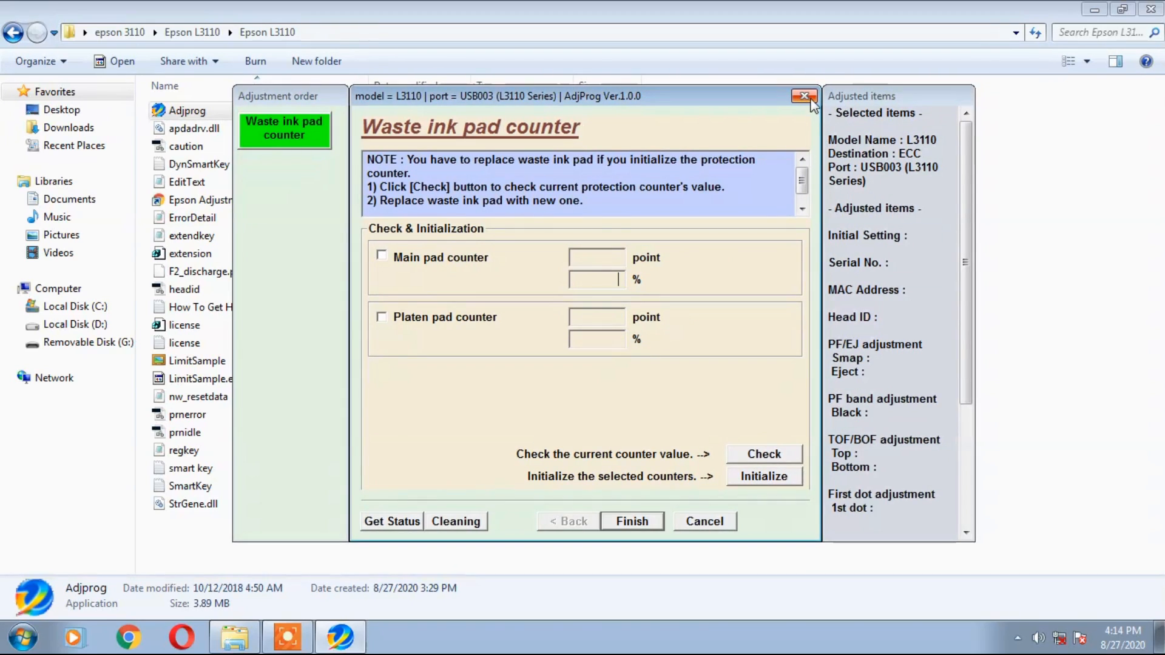
left_click(804, 95)
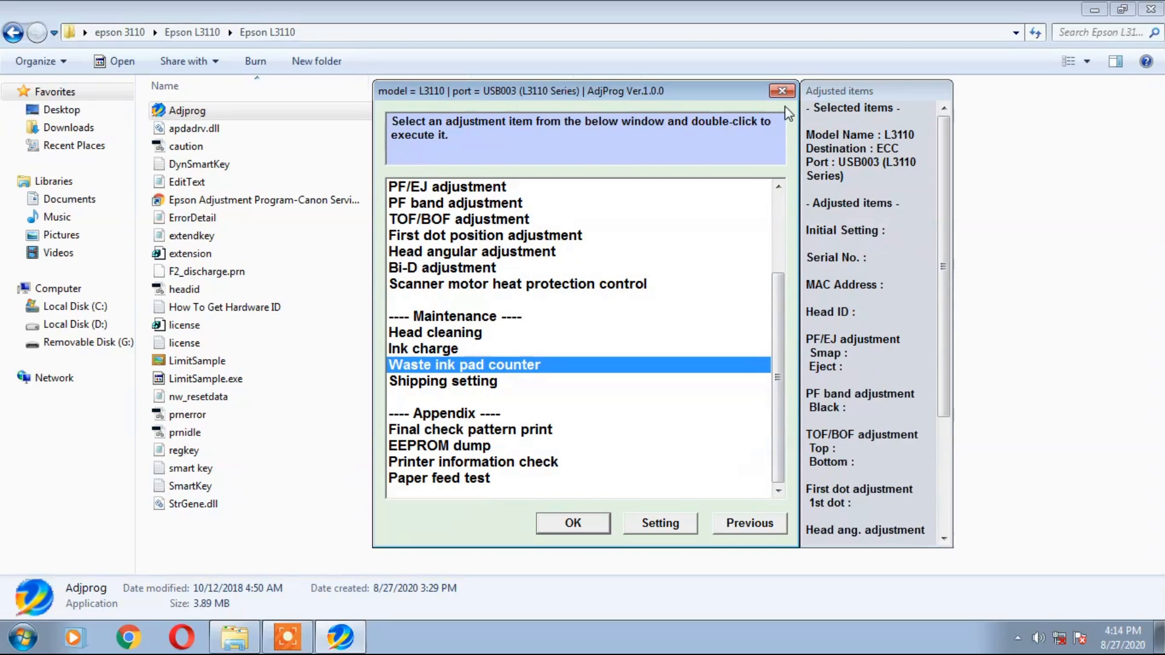
Close the adjustment item list, quit the adjustment program and close the Epson L3110 folder.
left_click(782, 92)
left_click(606, 486)
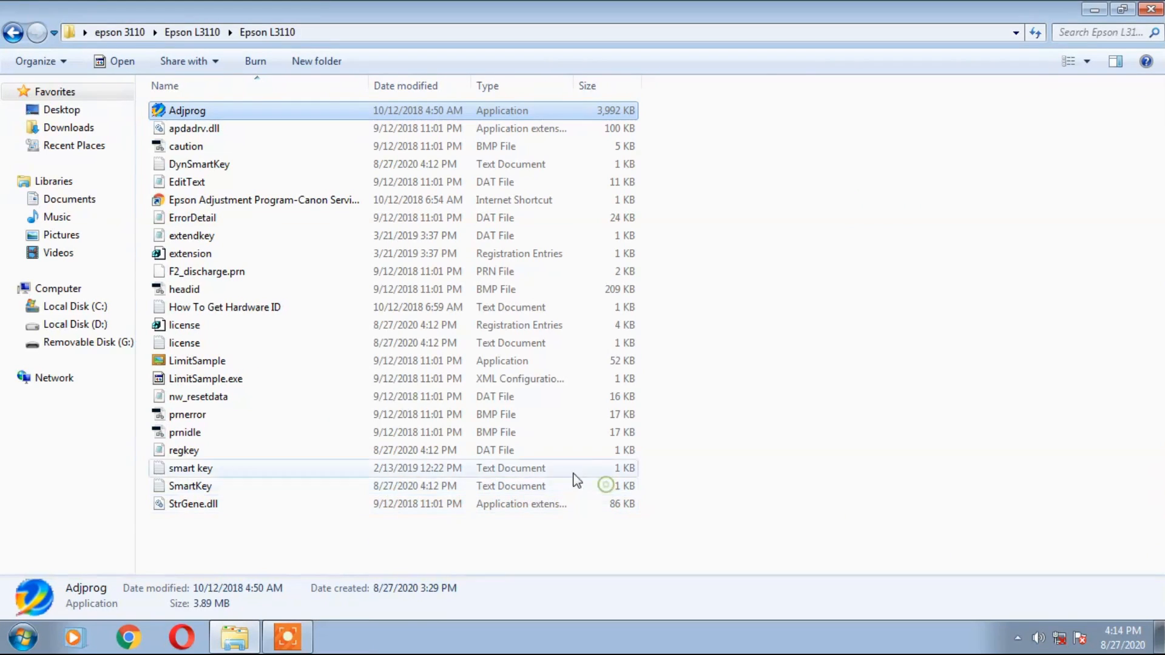
left_click(1151, 9)
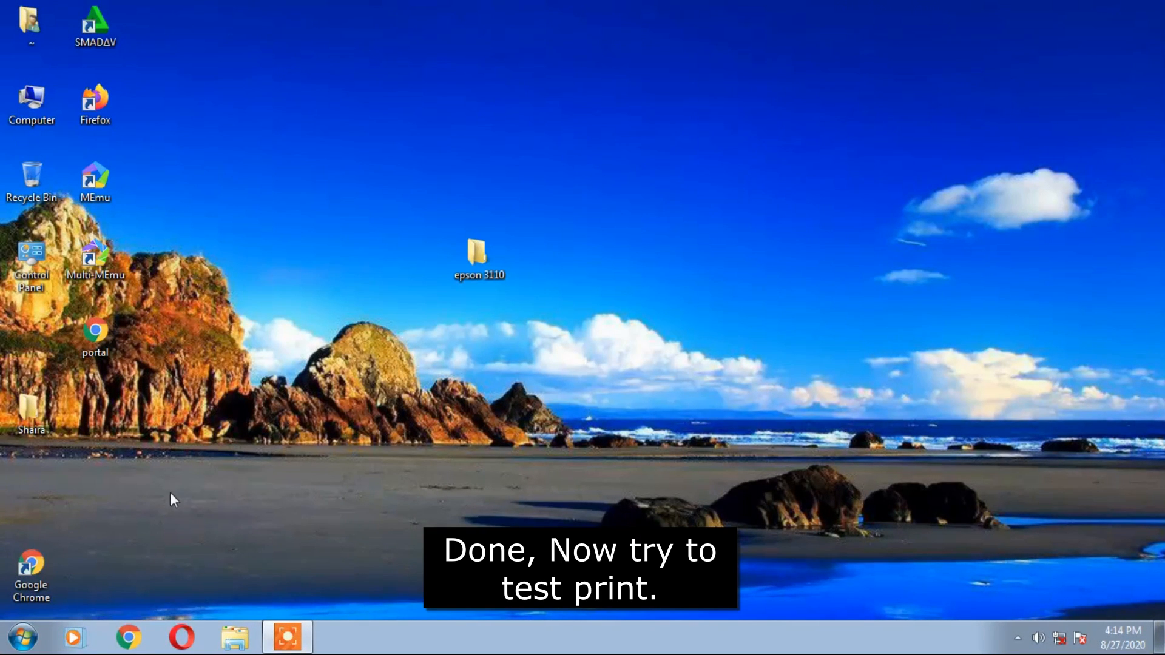
Refresh the desktop twice, then open Devices and Printers from the Start menu.
left_click(32, 635)
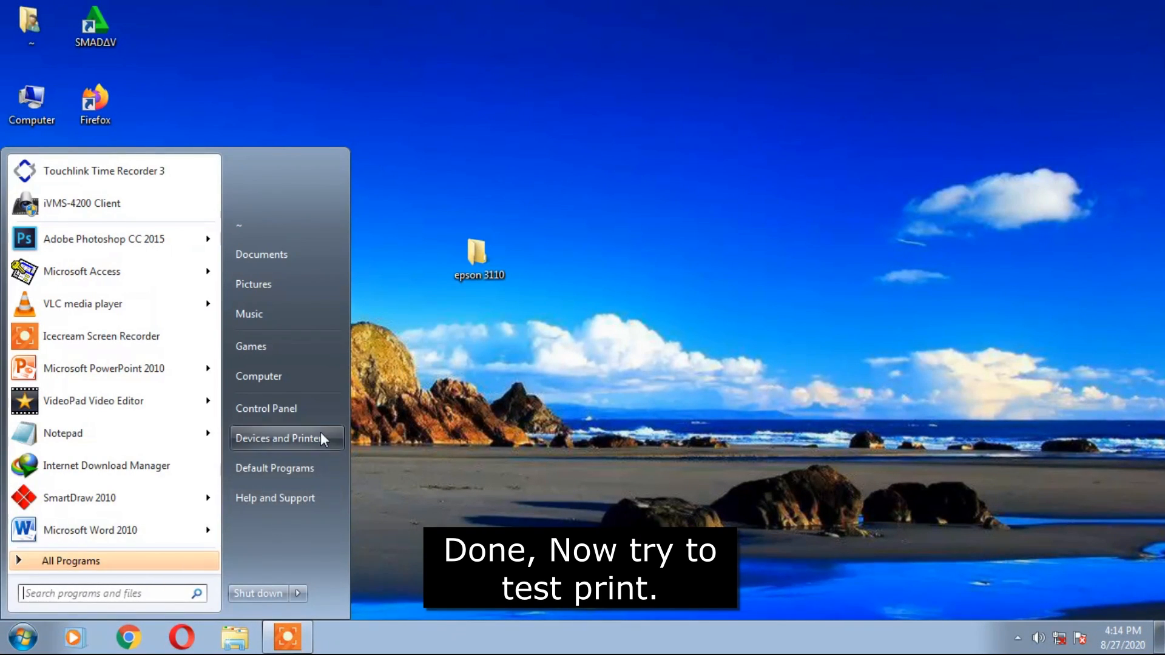
left_click(522, 358)
right_click(530, 350)
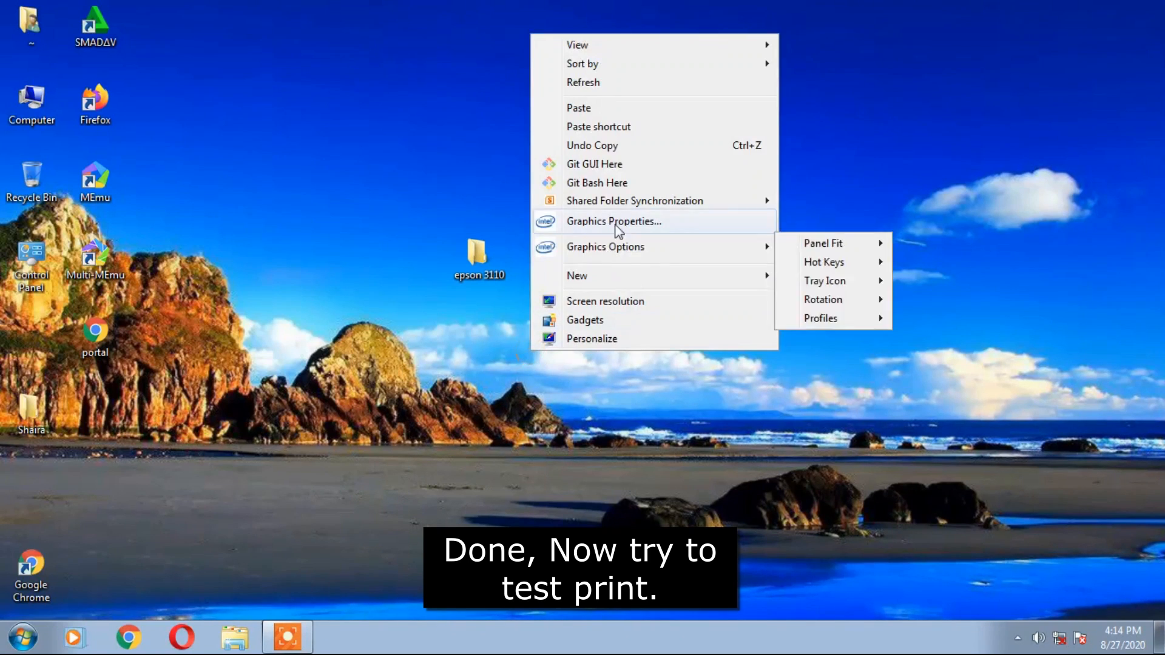
left_click(641, 84)
right_click(647, 216)
left_click(698, 264)
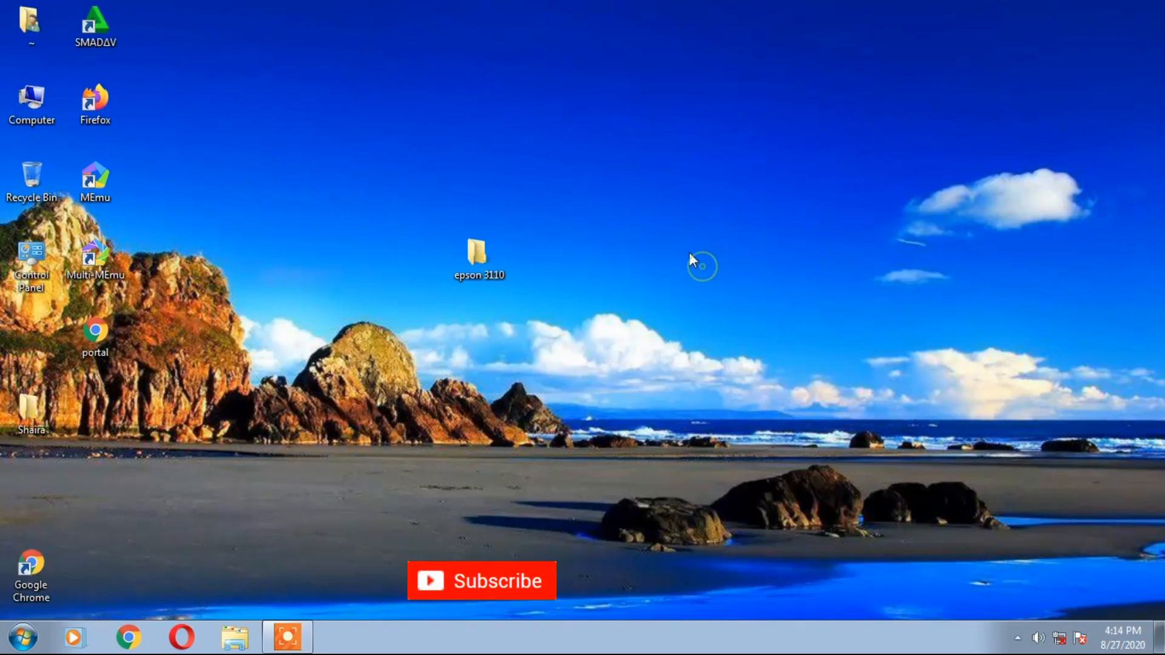
left_click(22, 637)
left_click(262, 439)
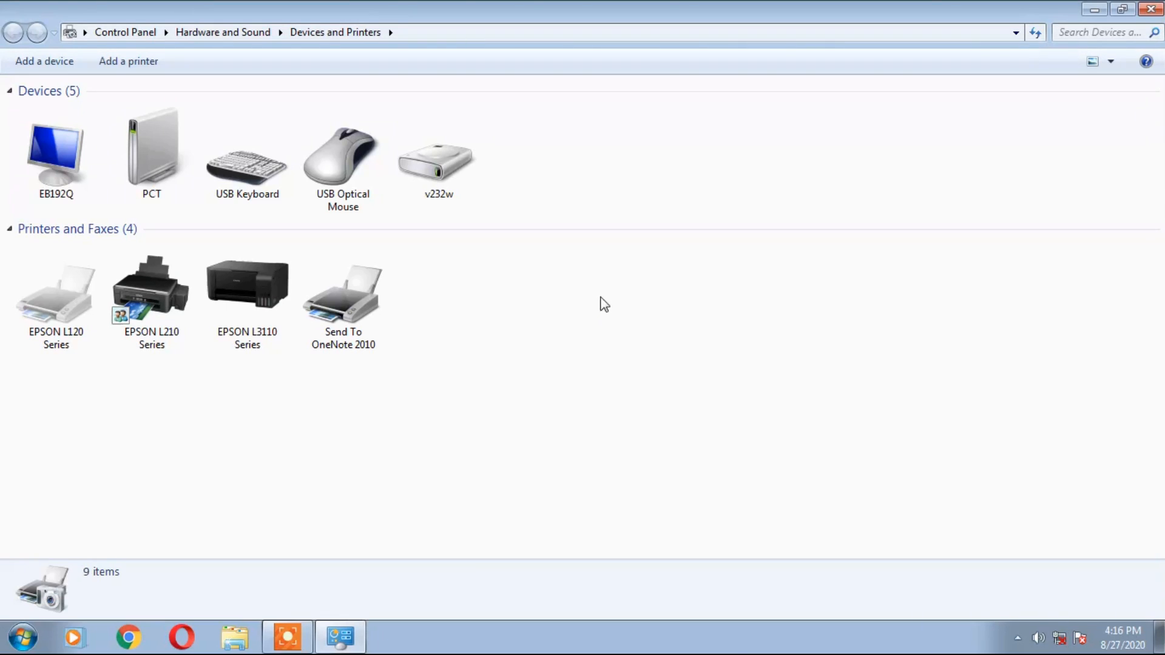
Print a test page from the EPSON L3110 Series printer properties and dismiss the confirmation.
left_click(267, 303)
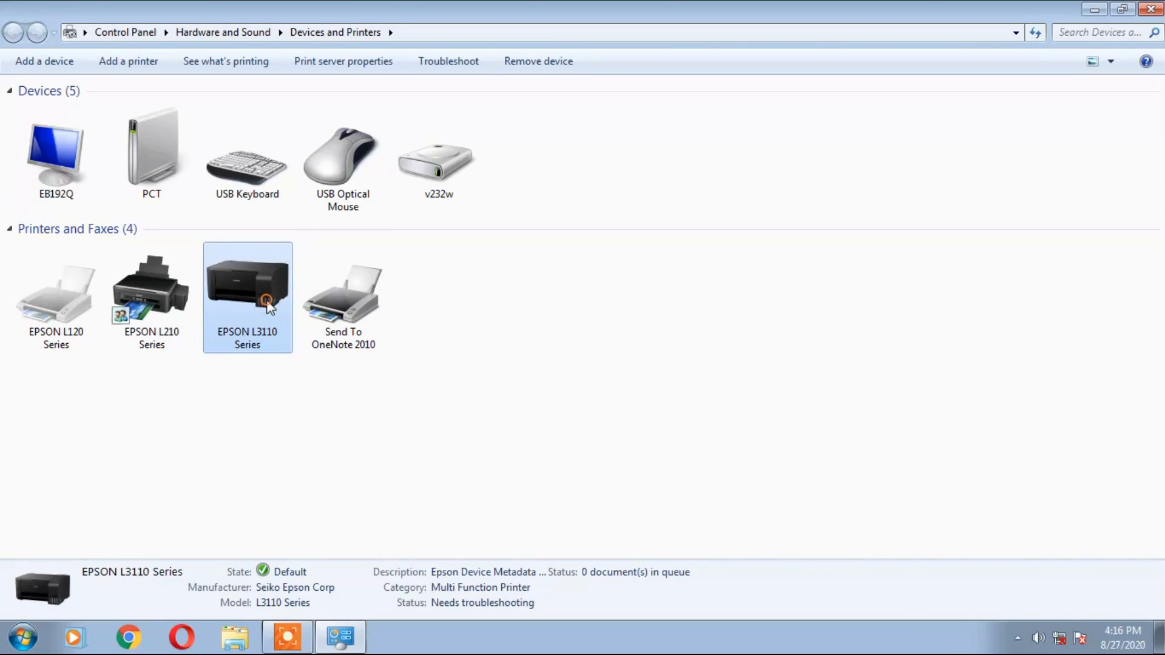
right_click(268, 306)
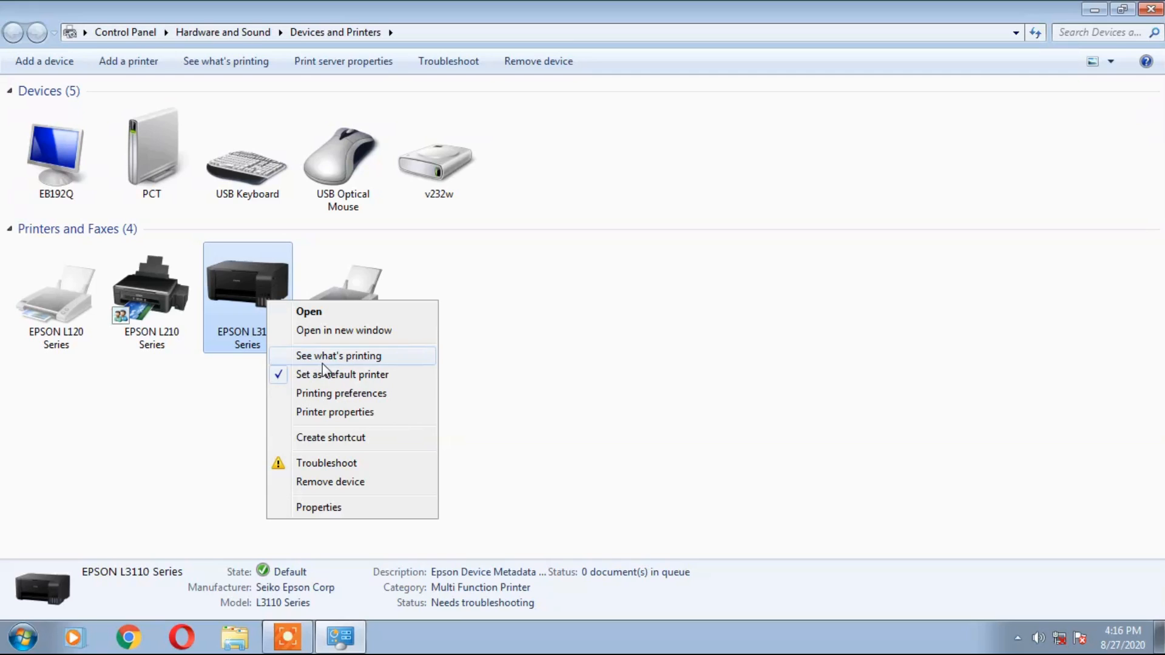
left_click(362, 416)
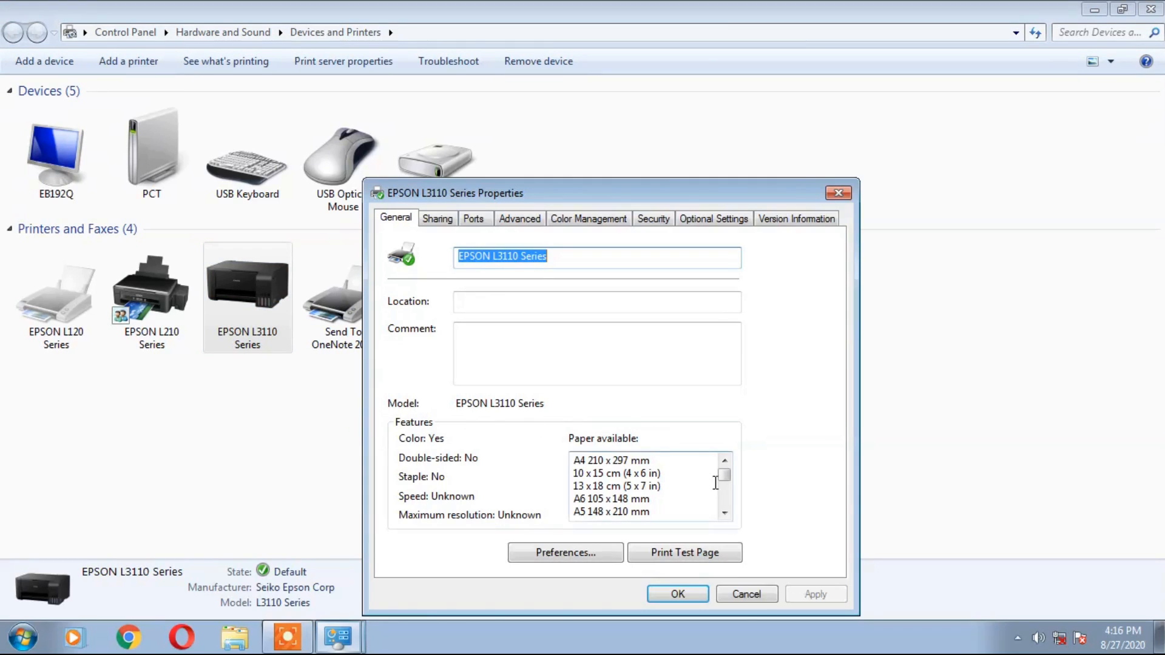
left_click(696, 552)
left_click(694, 362)
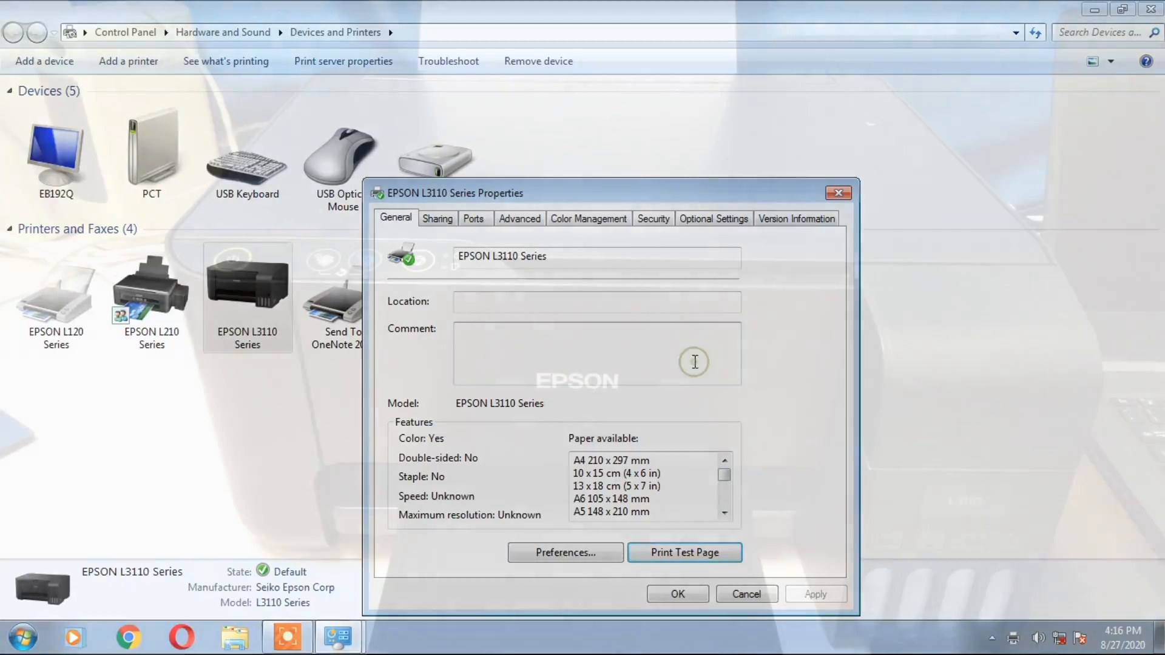